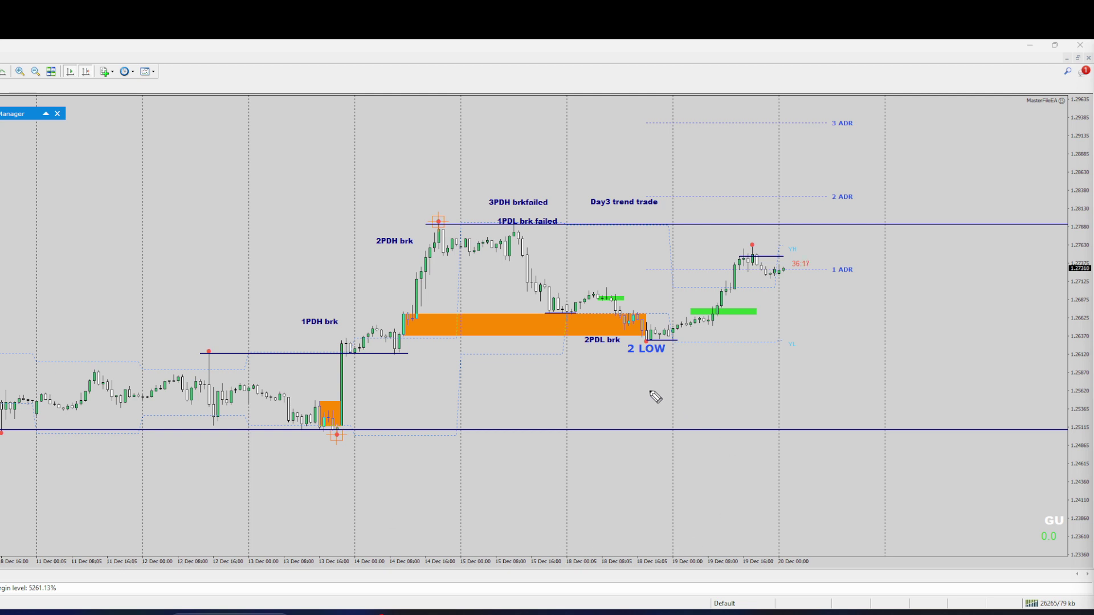
Sketch a magenta W-shaped price path below the candles, extend it rightward, and underline it
mouse_move(450, 464)
mouse_down()
mouse_move(496, 512)
mouse_move(519, 436)
mouse_up()
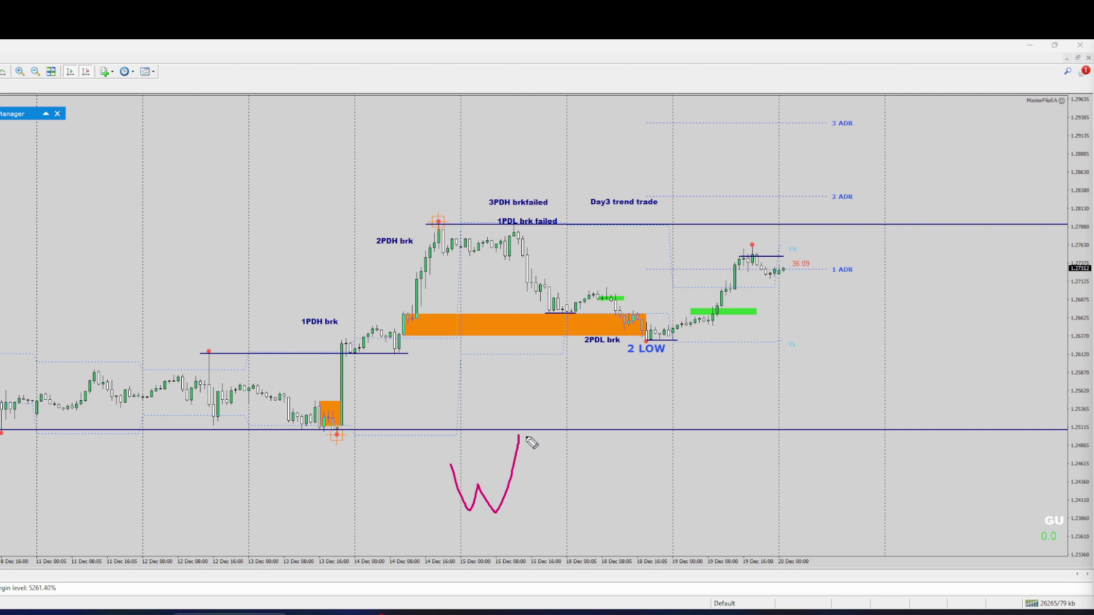
mouse_move(520, 436)
mouse_down()
mouse_move(577, 449)
mouse_move(603, 405)
mouse_move(665, 414)
mouse_move(705, 354)
mouse_move(776, 341)
mouse_move(801, 378)
mouse_move(842, 382)
mouse_up()
drag(445, 514, 553, 504)
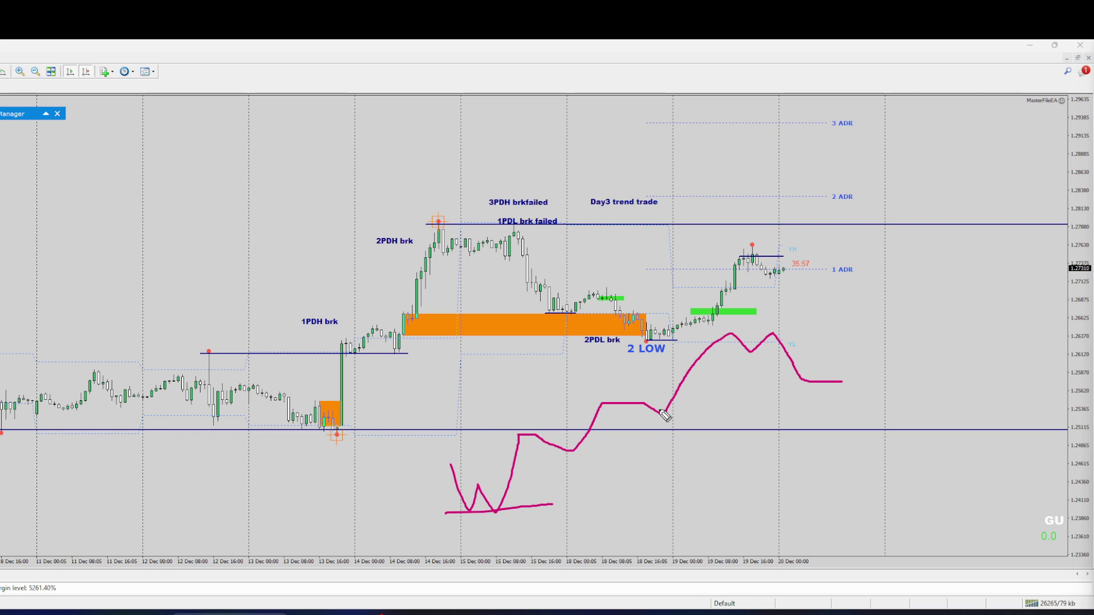
Trace the magenta swings into the 13 Dec low, the 1PDH retest and the 2PDH spike
mouse_move(267, 392)
mouse_down()
mouse_move(283, 409)
mouse_move(318, 405)
mouse_move(345, 429)
mouse_move(350, 339)
mouse_up()
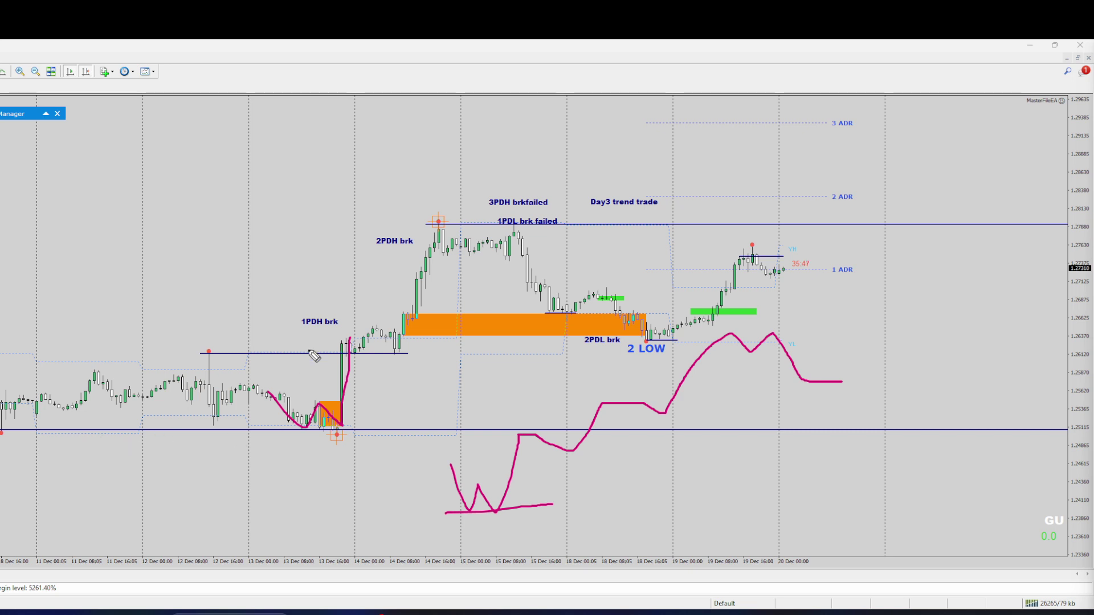
mouse_move(350, 328)
mouse_down()
mouse_move(387, 331)
mouse_move(399, 349)
mouse_move(361, 338)
mouse_move(390, 335)
mouse_move(401, 361)
mouse_move(409, 312)
mouse_move(422, 319)
mouse_move(438, 229)
mouse_move(466, 246)
mouse_move(509, 229)
mouse_move(550, 312)
mouse_up()
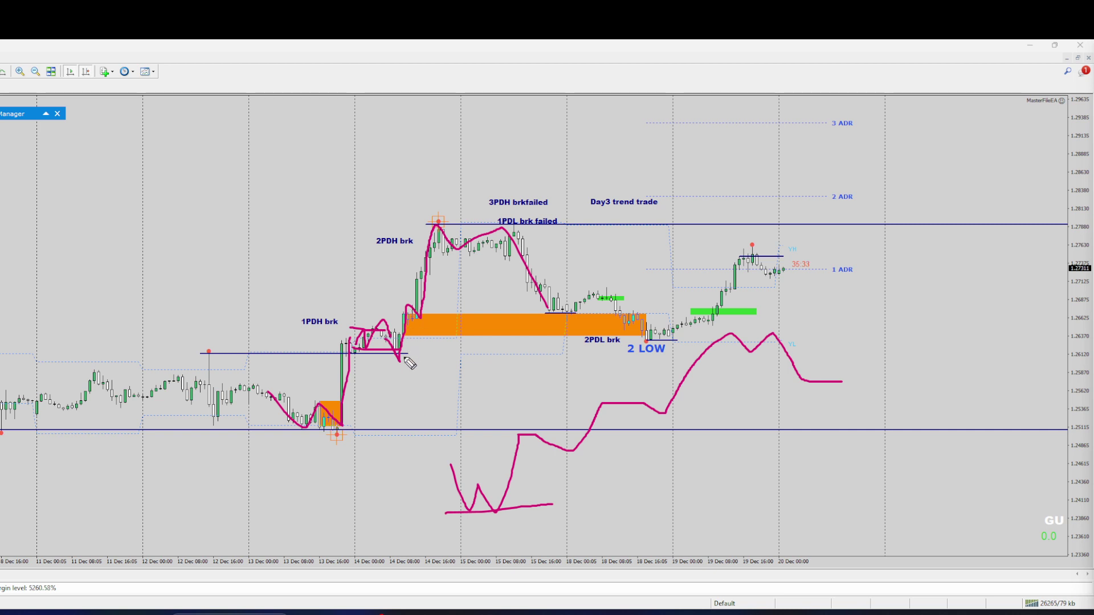
drag(402, 361, 411, 354)
mouse_move(379, 373)
mouse_down()
mouse_move(411, 353)
mouse_move(424, 318)
mouse_move(446, 318)
mouse_up()
mouse_move(420, 319)
mouse_down()
mouse_move(420, 262)
mouse_move(425, 273)
mouse_up()
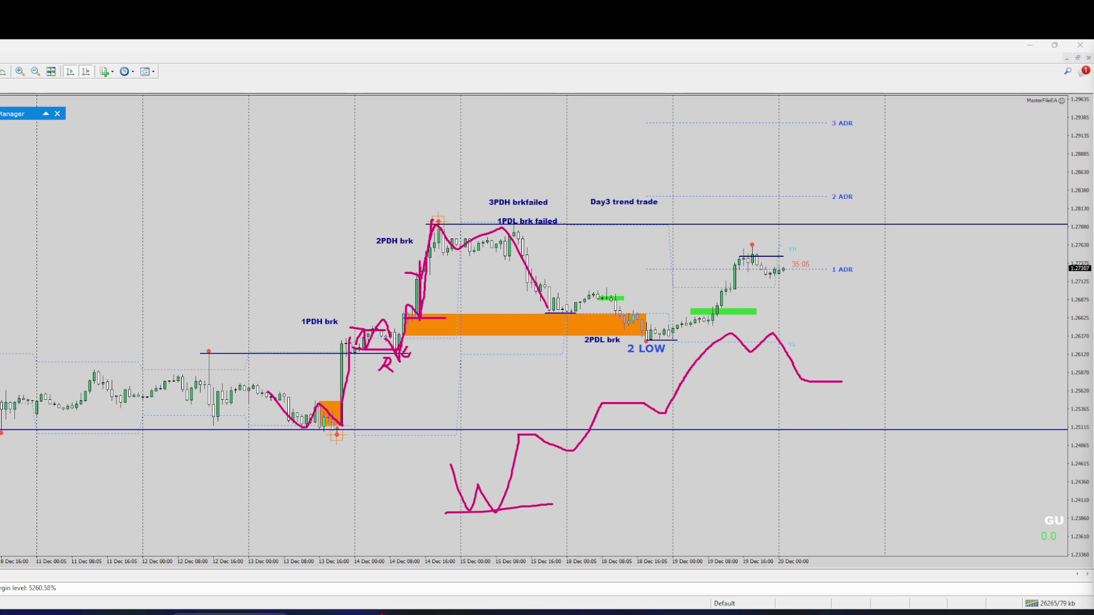
Write magenta day numbers 1 through 6 above each day's candles
drag(293, 189, 293, 233)
drag(374, 163, 408, 180)
mouse_move(482, 147)
mouse_down()
mouse_move(501, 162)
mouse_move(481, 180)
mouse_up()
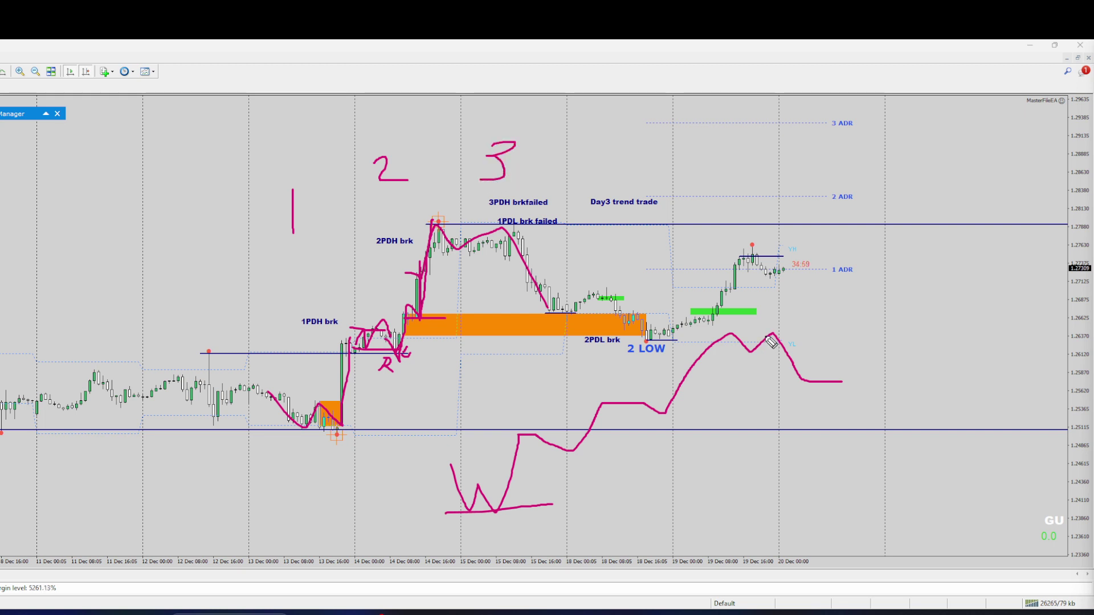
mouse_move(610, 143)
mouse_down()
mouse_move(610, 184)
mouse_move(639, 181)
mouse_move(644, 214)
mouse_up()
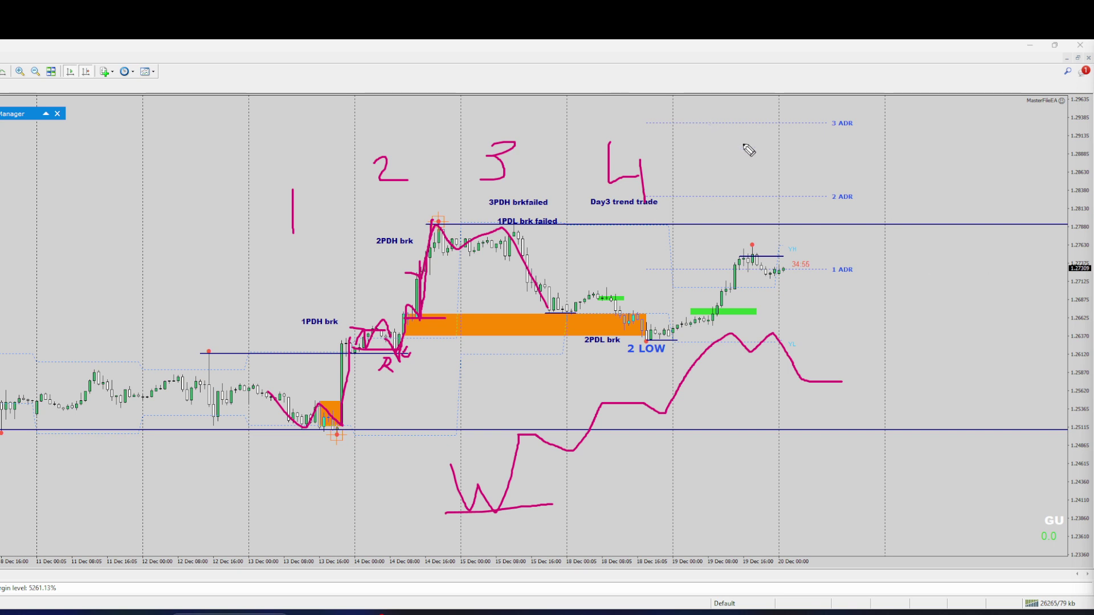
mouse_move(743, 149)
mouse_down()
mouse_move(706, 150)
mouse_move(740, 173)
mouse_move(690, 198)
mouse_up()
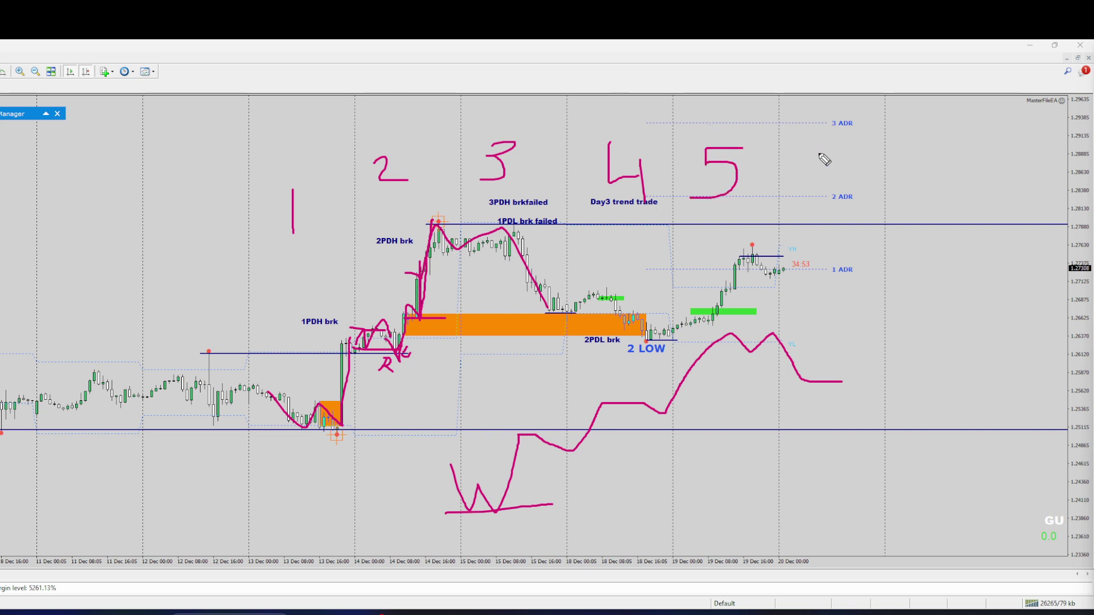
drag(819, 146, 822, 183)
Trace the arc toward 2 LOW, underline the lows, and circle the GU 0.0 label
mouse_move(560, 311)
mouse_down()
mouse_move(574, 297)
mouse_move(618, 312)
mouse_move(645, 301)
mouse_move(653, 324)
mouse_up()
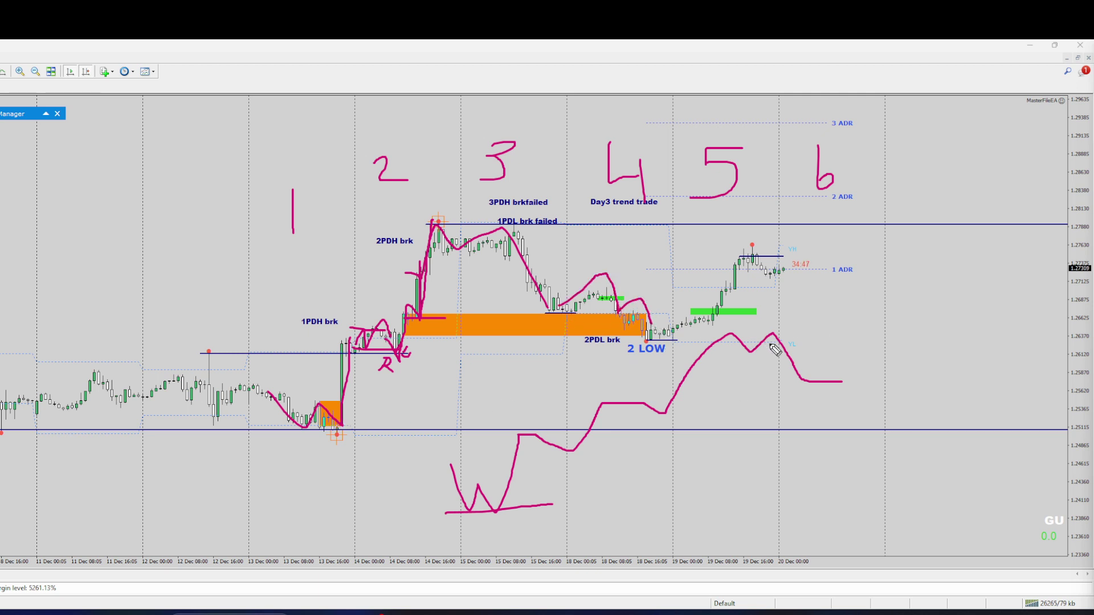
mouse_move(843, 382)
mouse_down()
mouse_move(845, 418)
mouse_move(900, 408)
mouse_move(906, 459)
mouse_move(927, 493)
mouse_move(925, 441)
mouse_up()
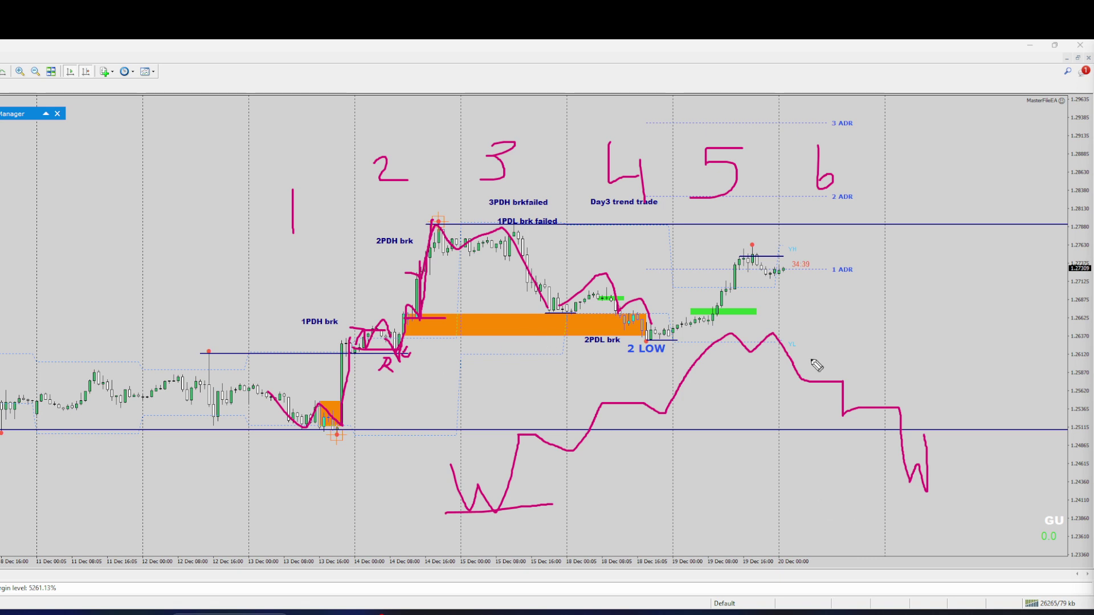
drag(640, 340, 686, 340)
drag(901, 496, 955, 487)
mouse_move(1047, 499)
mouse_down()
mouse_move(1043, 538)
mouse_move(1065, 527)
mouse_move(1028, 497)
mouse_up()
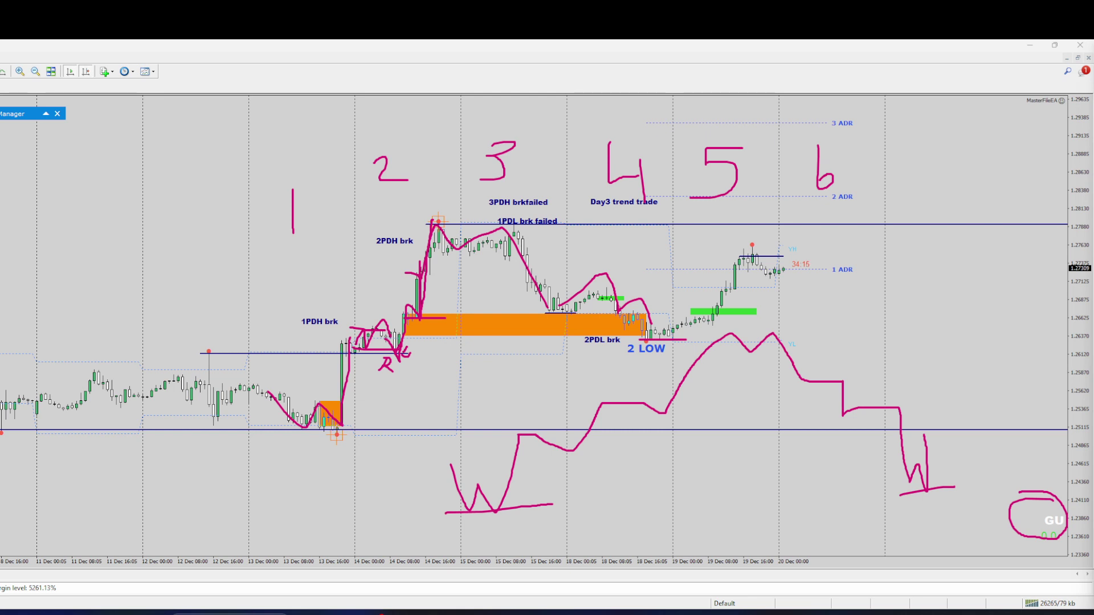
Clear the freehand drawings and sketch a new magenta zigzag with a question mark beside it
key(Escape)
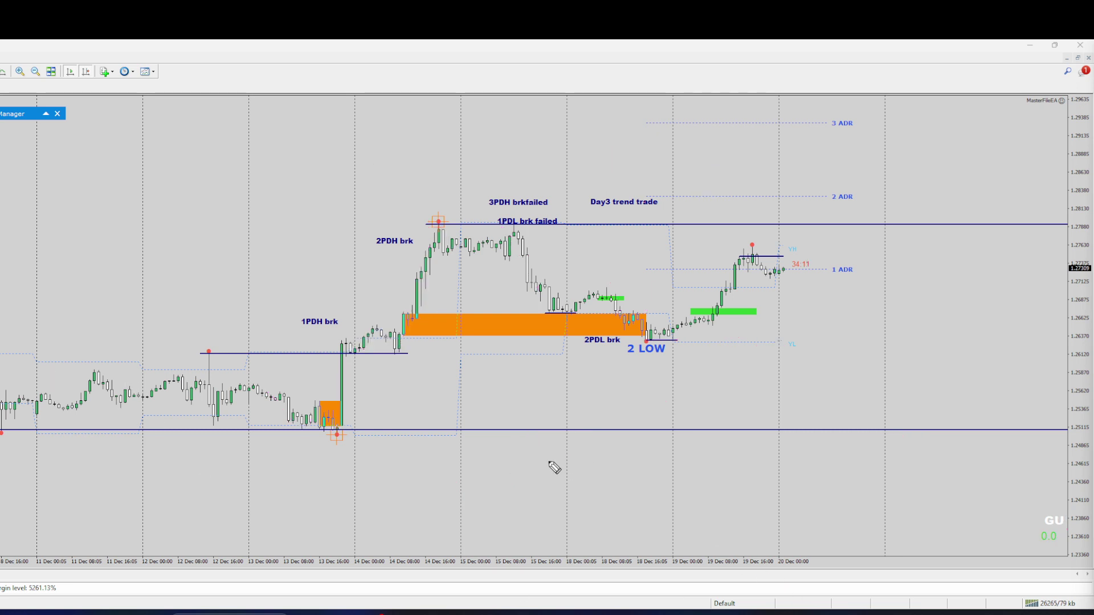
mouse_move(507, 497)
mouse_down()
mouse_move(520, 530)
mouse_move(559, 516)
mouse_move(580, 529)
mouse_move(597, 474)
mouse_move(633, 480)
mouse_move(661, 426)
mouse_move(680, 432)
mouse_move(691, 415)
mouse_move(697, 365)
mouse_move(726, 368)
mouse_move(744, 344)
mouse_move(770, 433)
mouse_move(841, 434)
mouse_up()
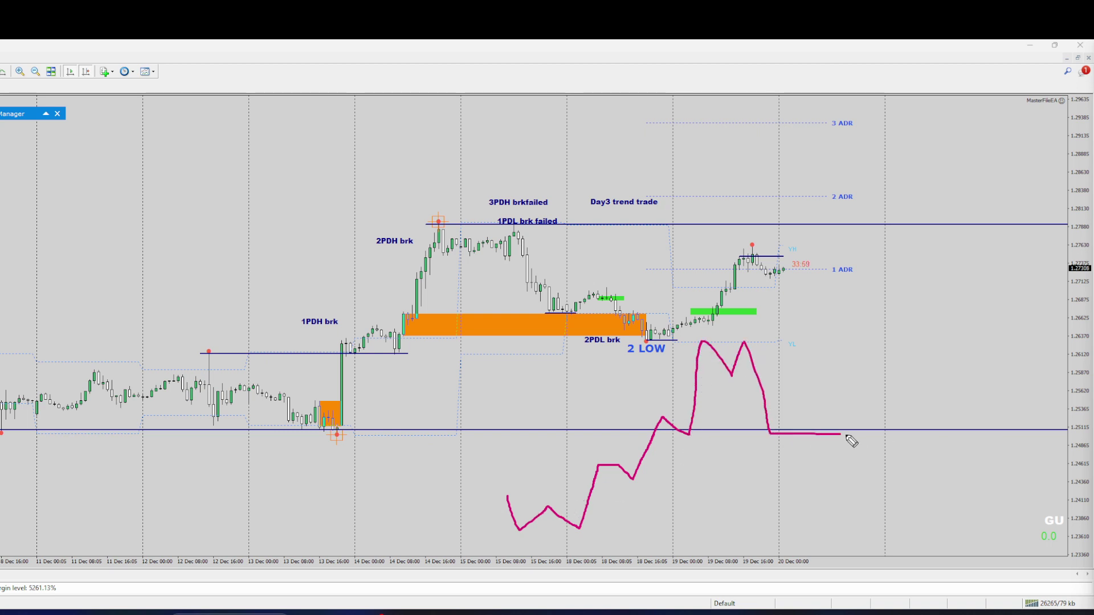
drag(827, 370, 838, 392)
Draw horizontal lines under the zigzag's lows and trace the swing into the 13 Dec low
drag(482, 529, 699, 529)
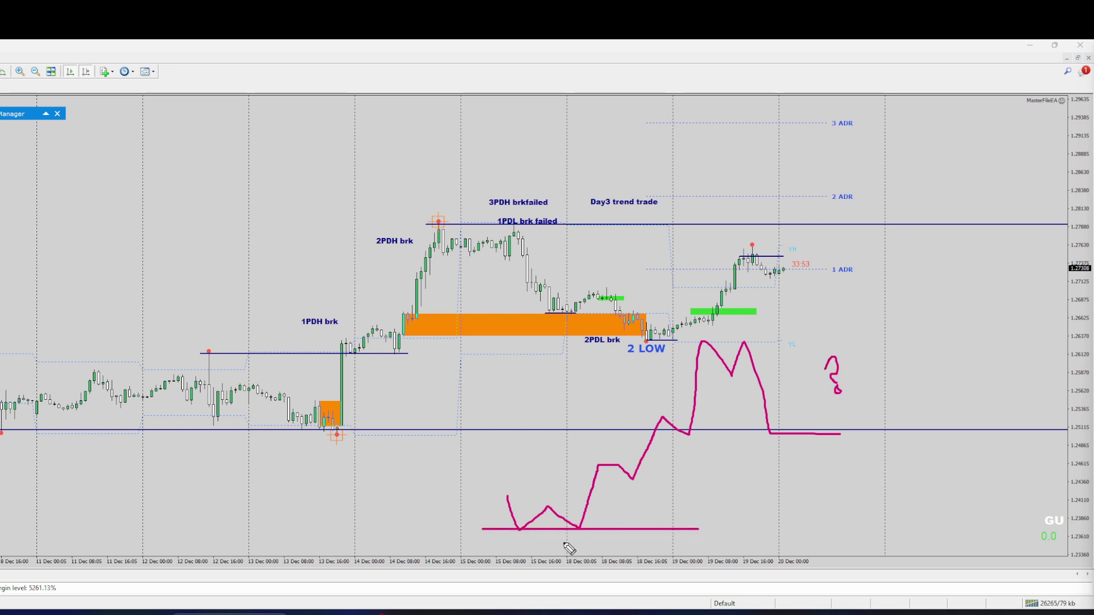
drag(116, 429, 476, 433)
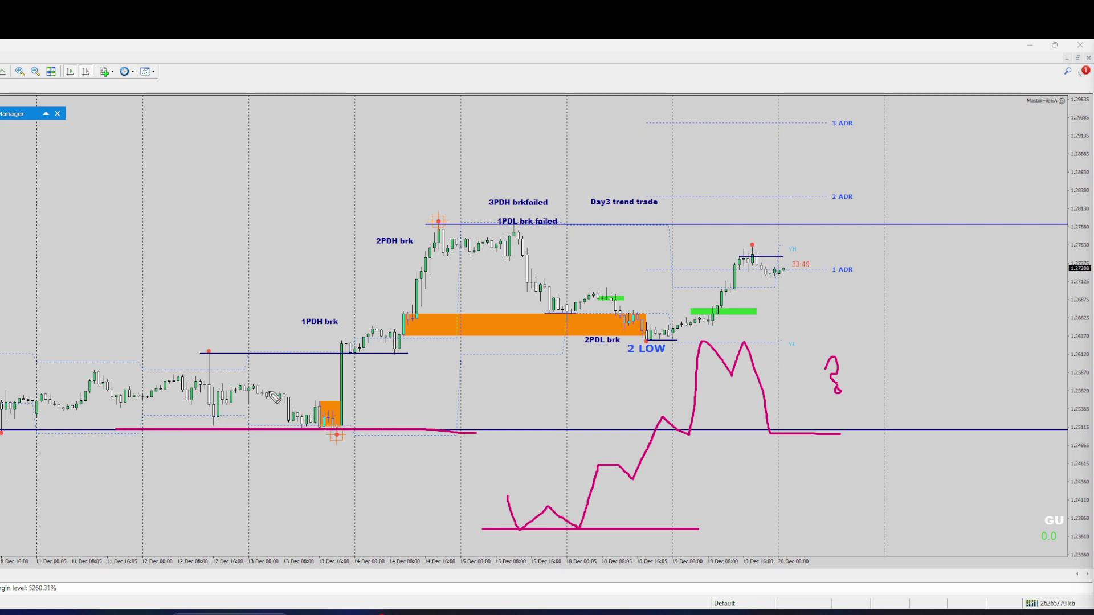
mouse_move(274, 389)
mouse_down()
mouse_move(292, 419)
mouse_move(343, 431)
mouse_move(367, 317)
mouse_up()
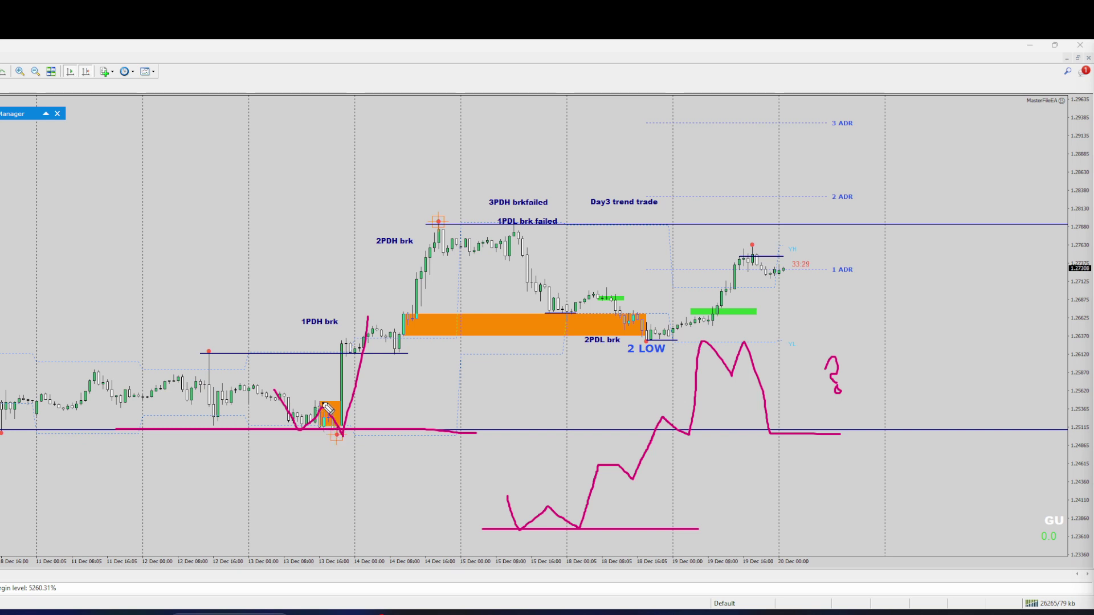
Box the 13 Dec orange zone, underline the level beneath it, and tick the 1PDH red dot
mouse_move(318, 402)
mouse_down()
mouse_move(362, 405)
mouse_move(377, 424)
mouse_move(386, 411)
mouse_move(387, 426)
mouse_move(367, 425)
mouse_up()
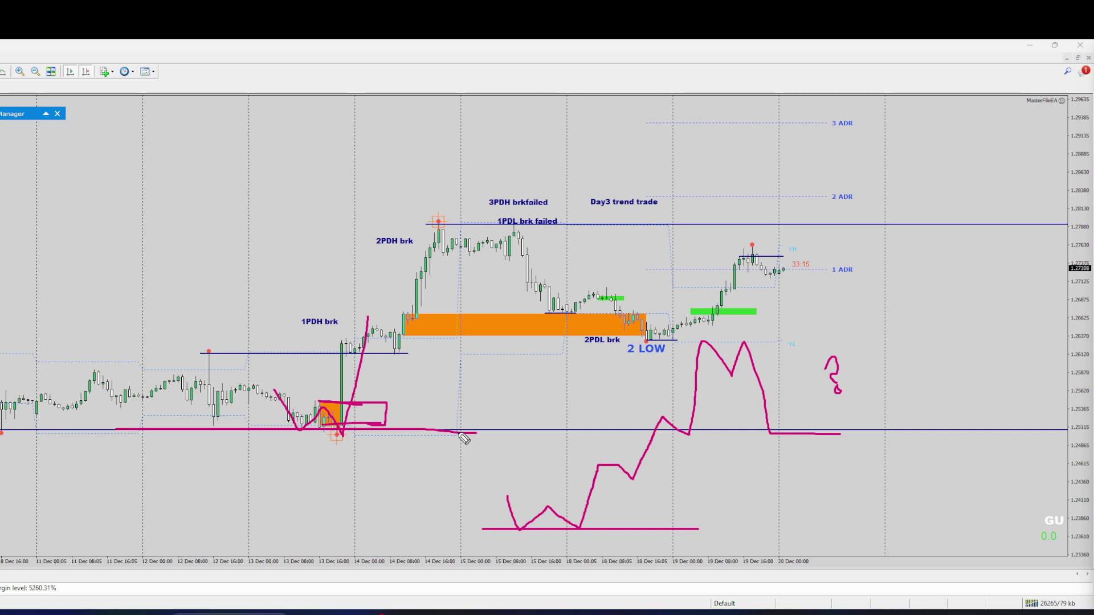
mouse_move(285, 437)
mouse_down()
mouse_move(297, 456)
mouse_move(313, 442)
mouse_move(285, 435)
mouse_move(294, 451)
mouse_up()
drag(252, 427, 336, 426)
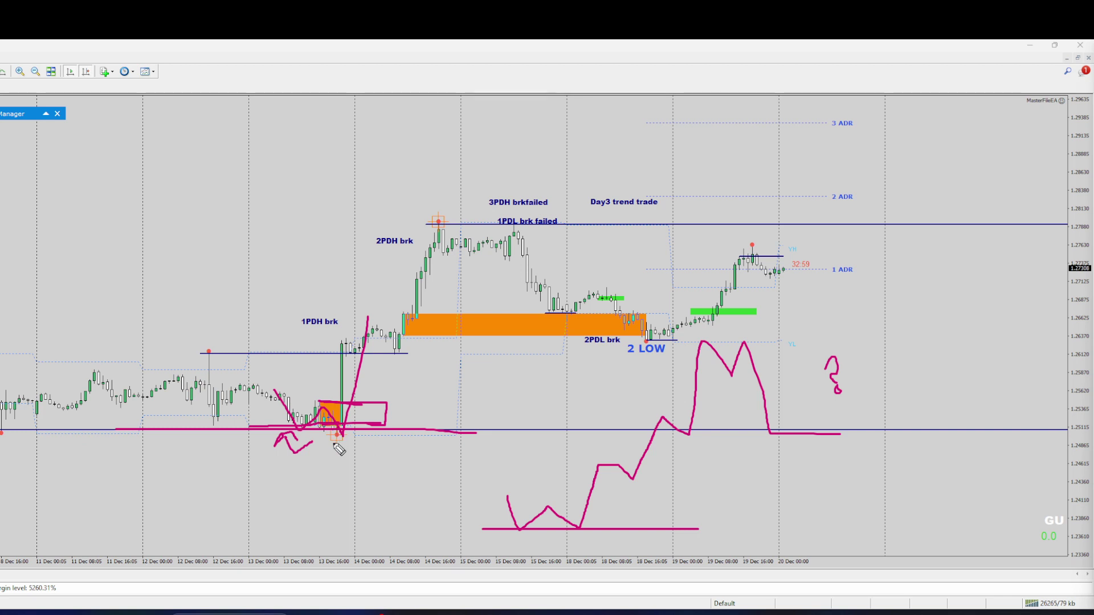
mouse_move(327, 451)
mouse_down()
mouse_move(324, 487)
mouse_move(337, 452)
mouse_move(334, 466)
mouse_up()
drag(206, 336, 224, 335)
drag(317, 353, 383, 353)
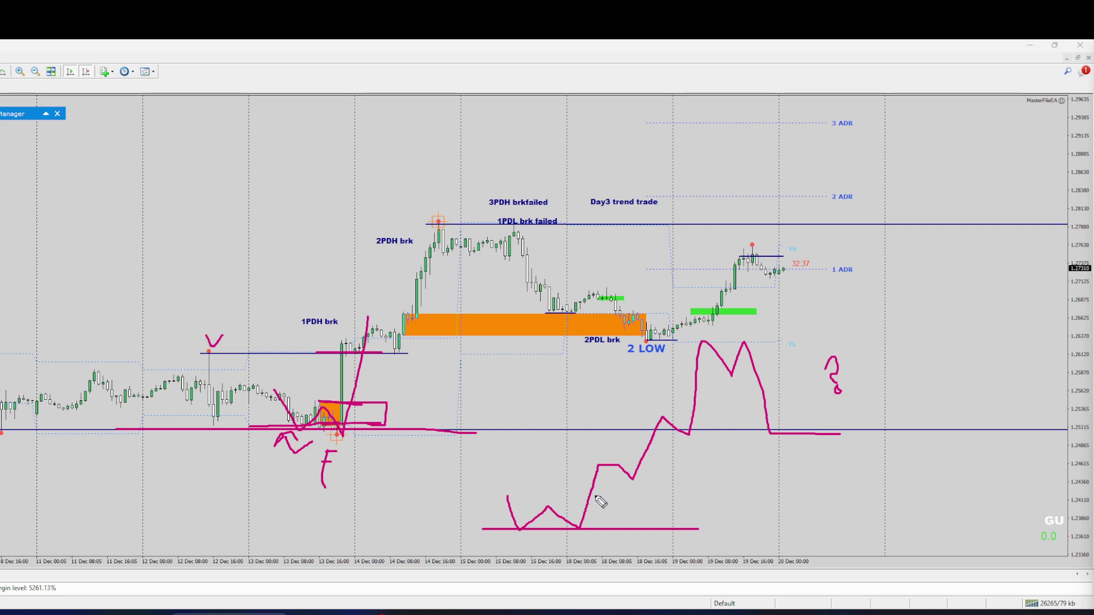
Mark the zigzag's plateau and step down, plus strokes near the 1PDH candles and orange zone
drag(598, 471, 623, 472)
drag(369, 332, 393, 354)
drag(608, 470, 675, 485)
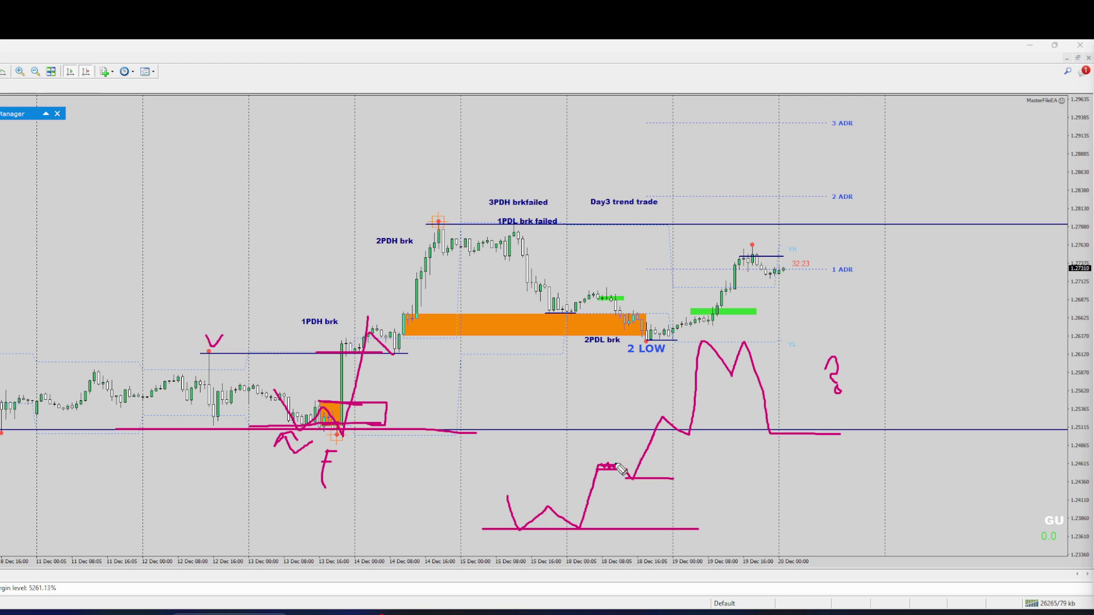
drag(629, 463, 636, 465)
drag(371, 326, 414, 328)
Add a small 4, short strokes, an L, and a dotted dashed line above the sketched peak
drag(641, 452, 638, 428)
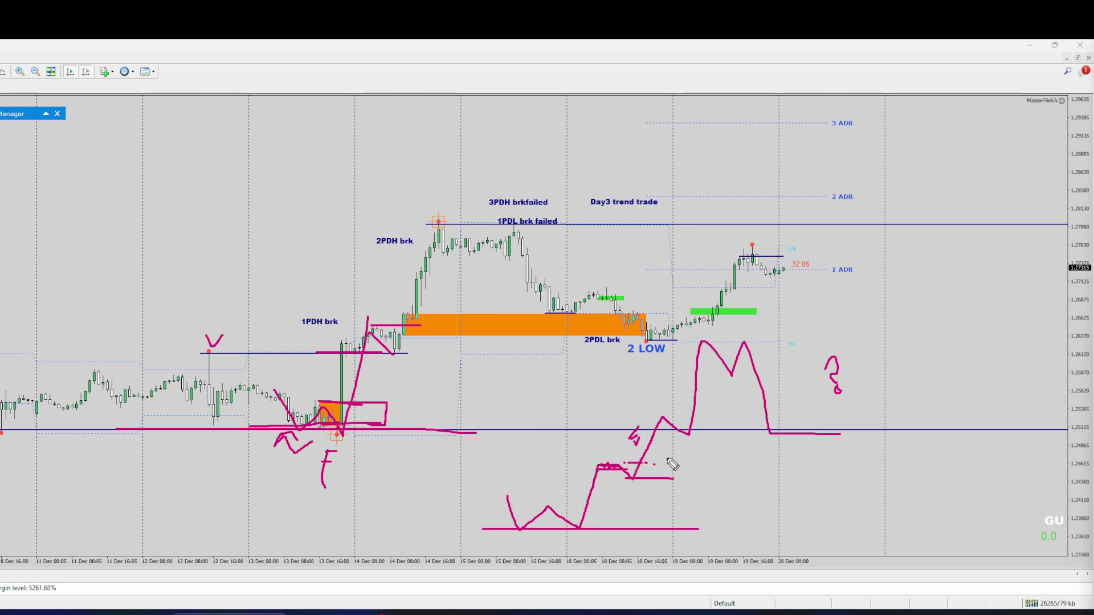
drag(676, 434, 733, 433)
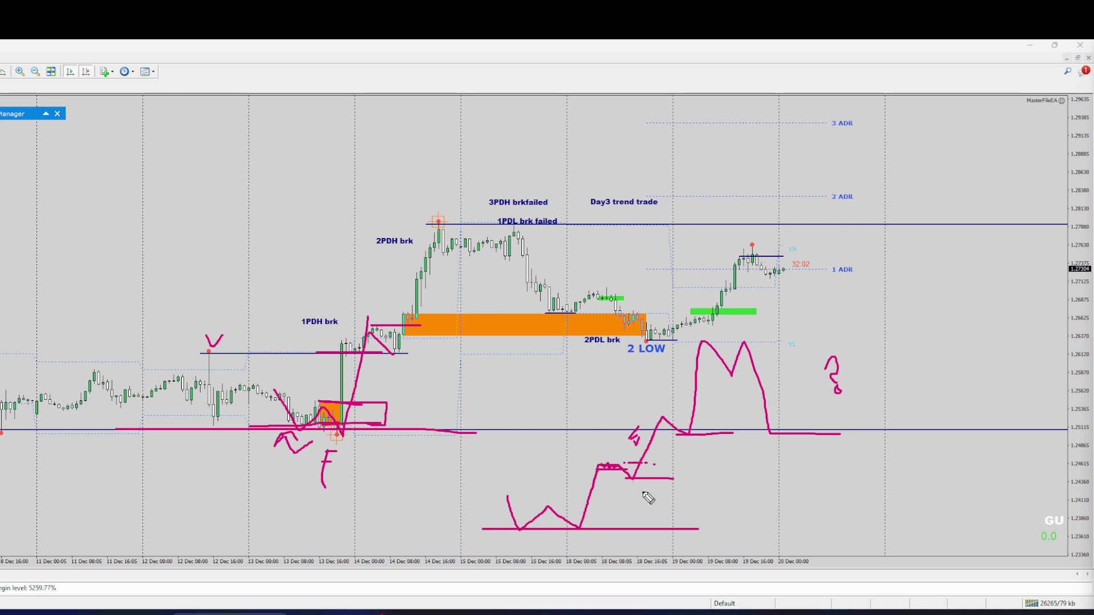
mouse_move(642, 488)
mouse_down()
mouse_move(658, 502)
mouse_move(667, 496)
mouse_up()
drag(696, 443, 718, 453)
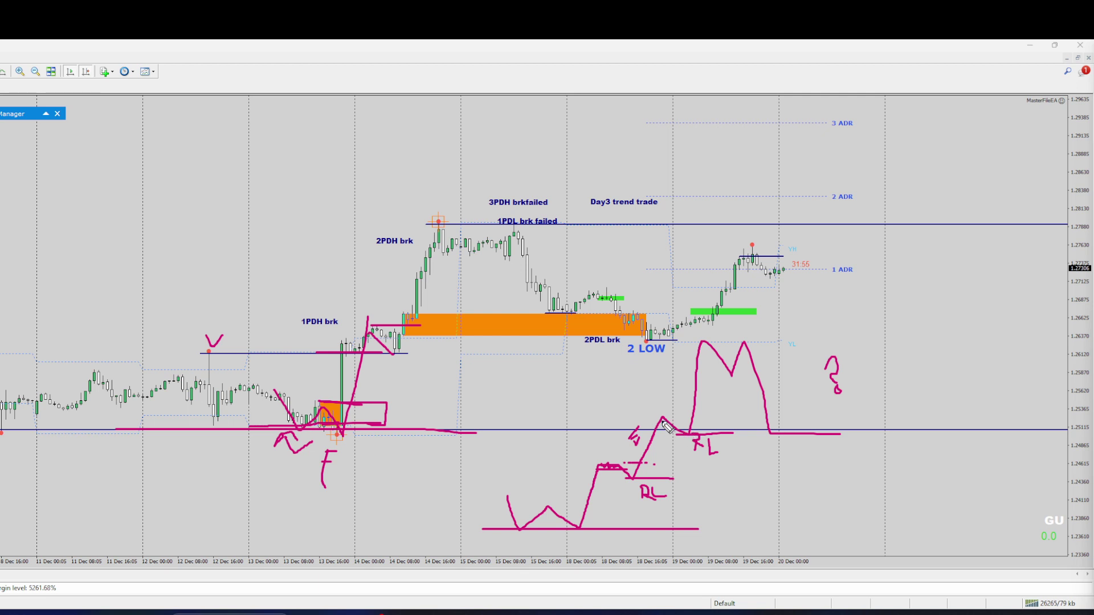
drag(661, 412, 675, 412)
click(702, 414)
Write magenta day labels 1, 2, 3, 4 above the chart and circle the 13 Dec breakout candle
drag(302, 149, 298, 189)
mouse_move(379, 146)
mouse_down()
mouse_move(422, 139)
mouse_move(431, 174)
mouse_up()
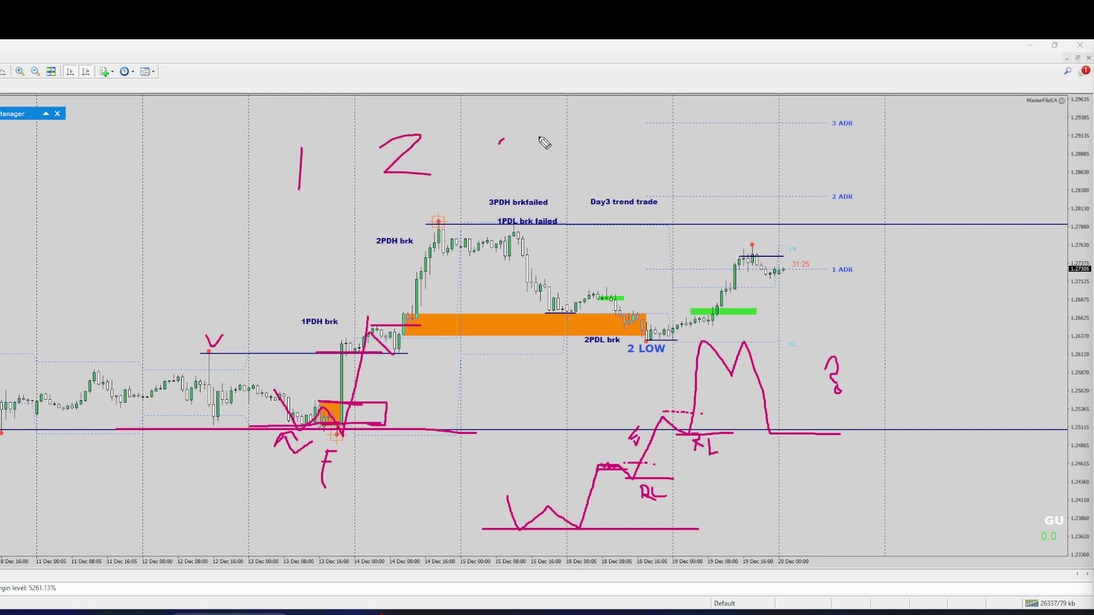
drag(500, 140, 519, 191)
mouse_move(604, 149)
mouse_down()
mouse_move(631, 173)
mouse_move(619, 216)
mouse_up()
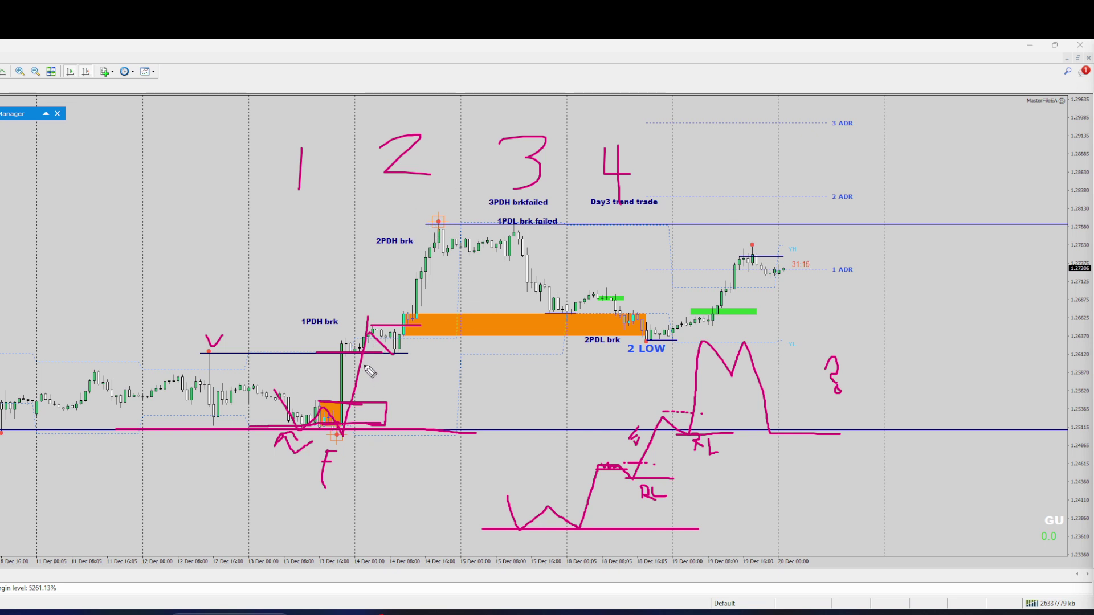
mouse_move(338, 336)
mouse_down()
mouse_move(332, 450)
mouse_move(362, 333)
mouse_move(335, 340)
mouse_up()
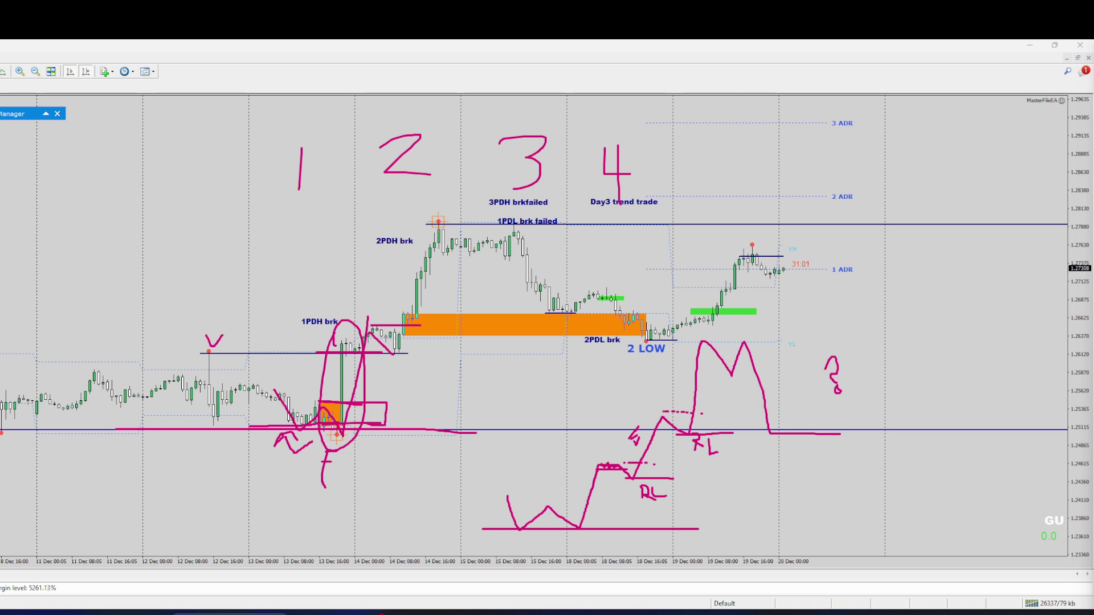
Erase the oval, rectangle, squiggles and F marks around the 13 Dec 16:00 orange box
click(356, 327)
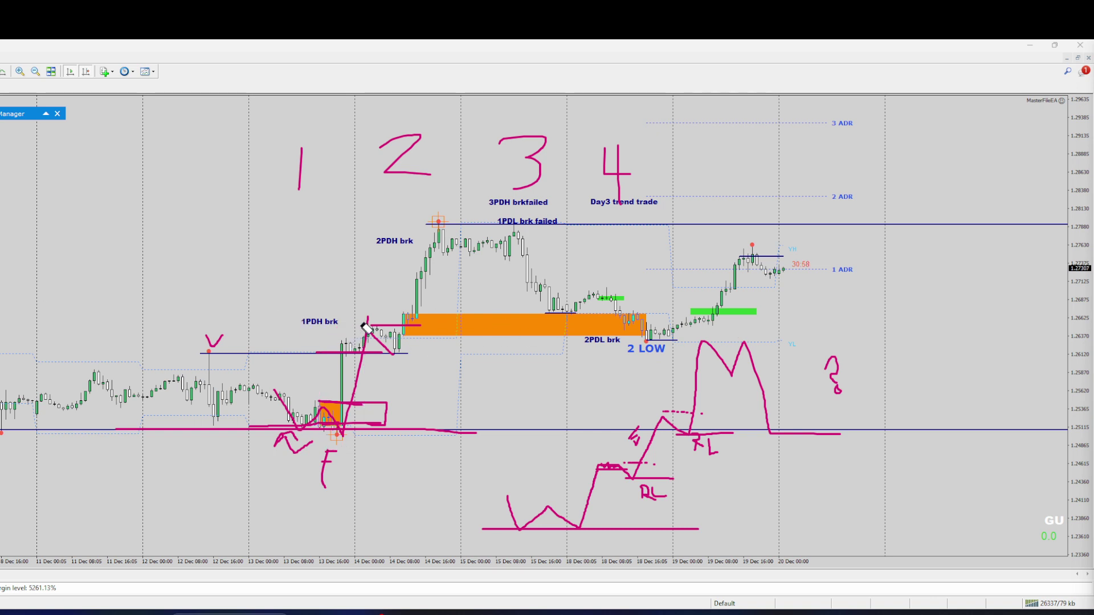
click(344, 406)
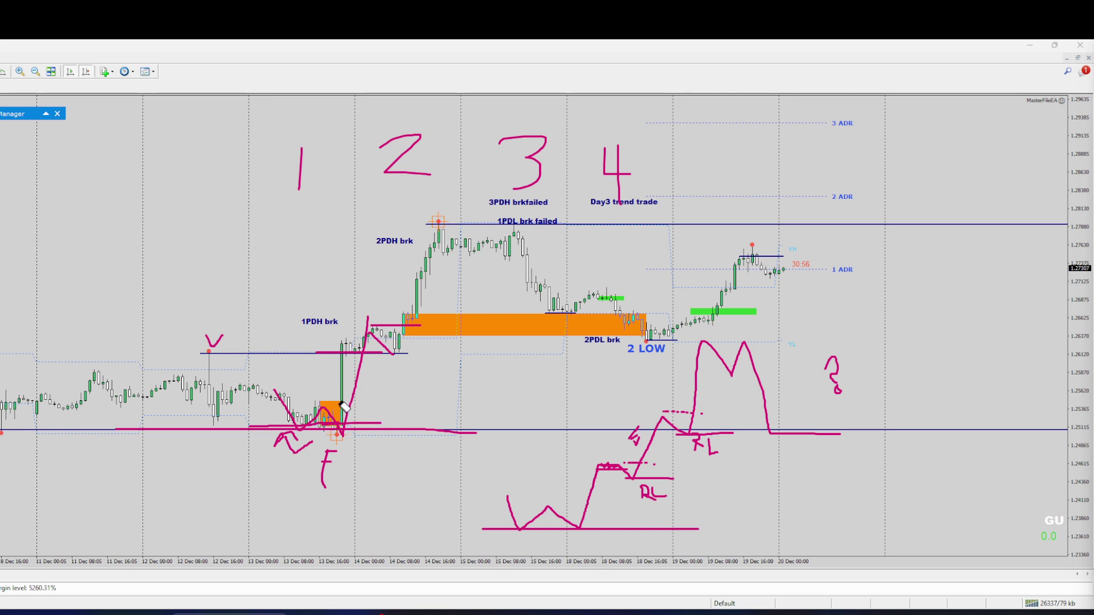
click(376, 333)
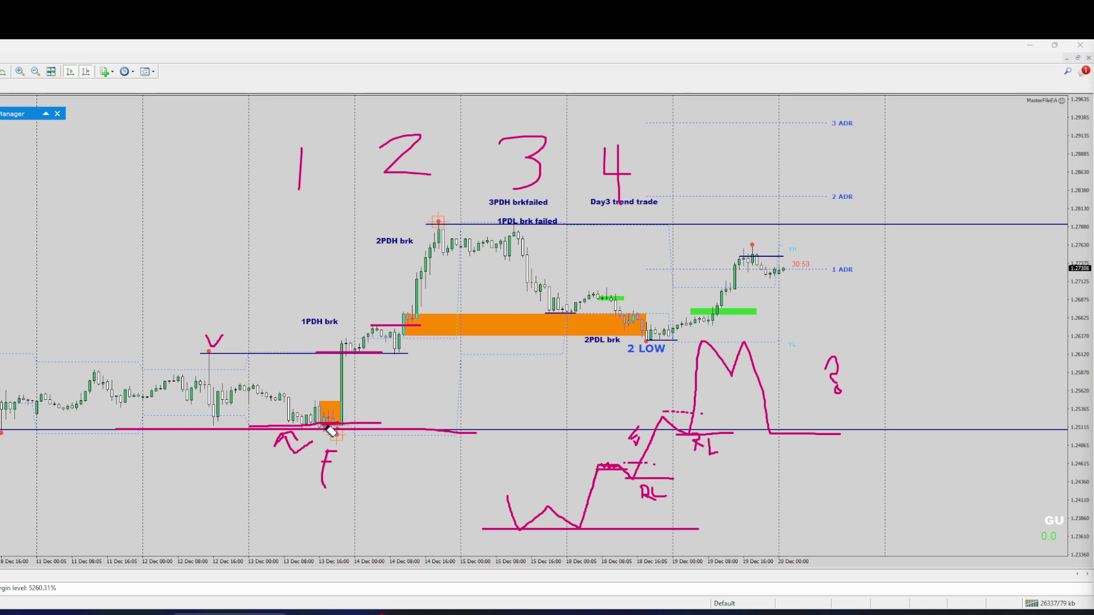
click(291, 443)
click(324, 473)
click(329, 453)
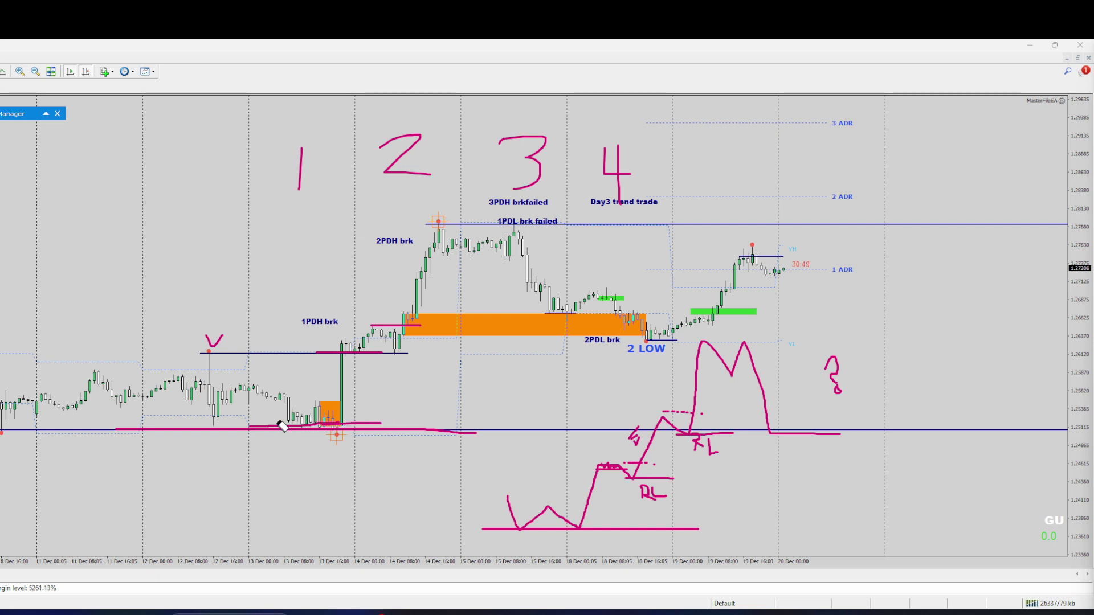
drag(254, 428, 371, 428)
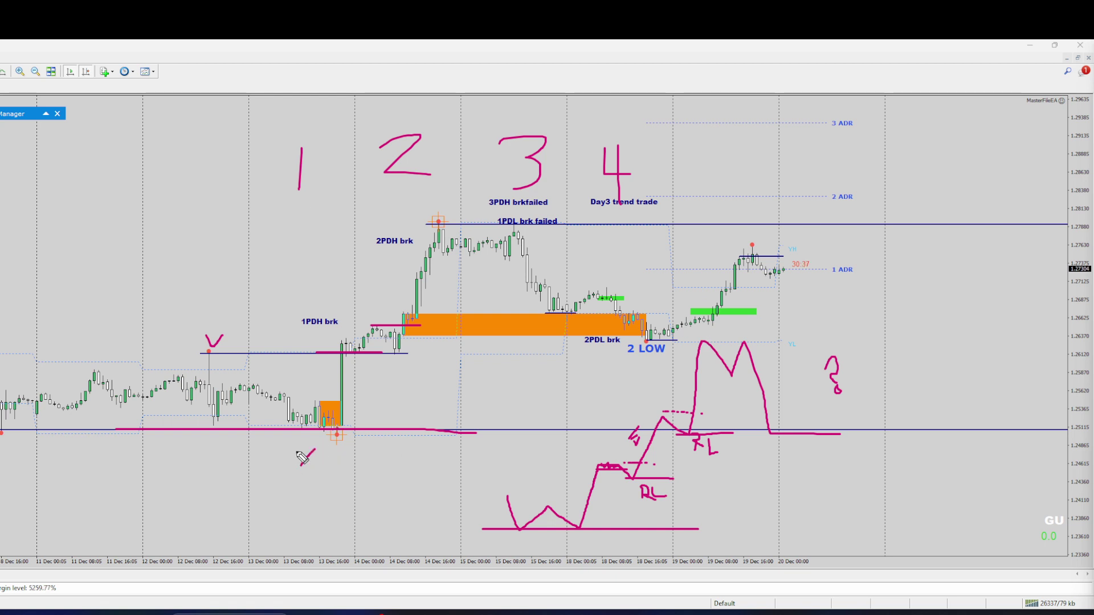
Write day counts 1, 2, 3 under each day and '4 -> 1' under the breakout day
mouse_move(301, 466)
mouse_down()
mouse_move(314, 450)
mouse_move(326, 468)
mouse_move(341, 440)
mouse_move(398, 462)
mouse_up()
mouse_move(506, 442)
mouse_down()
mouse_move(508, 455)
mouse_move(528, 455)
mouse_up()
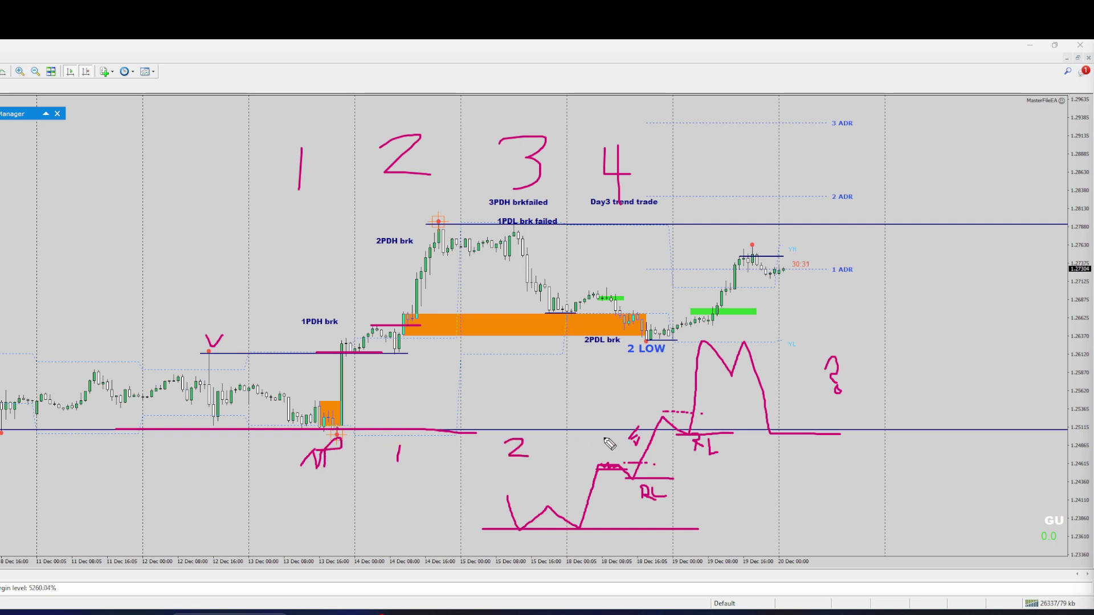
drag(614, 442, 595, 458)
drag(2, 450, 1, 465)
drag(69, 455, 98, 463)
mouse_move(198, 446)
mouse_down()
mouse_move(212, 454)
mouse_move(200, 465)
mouse_up()
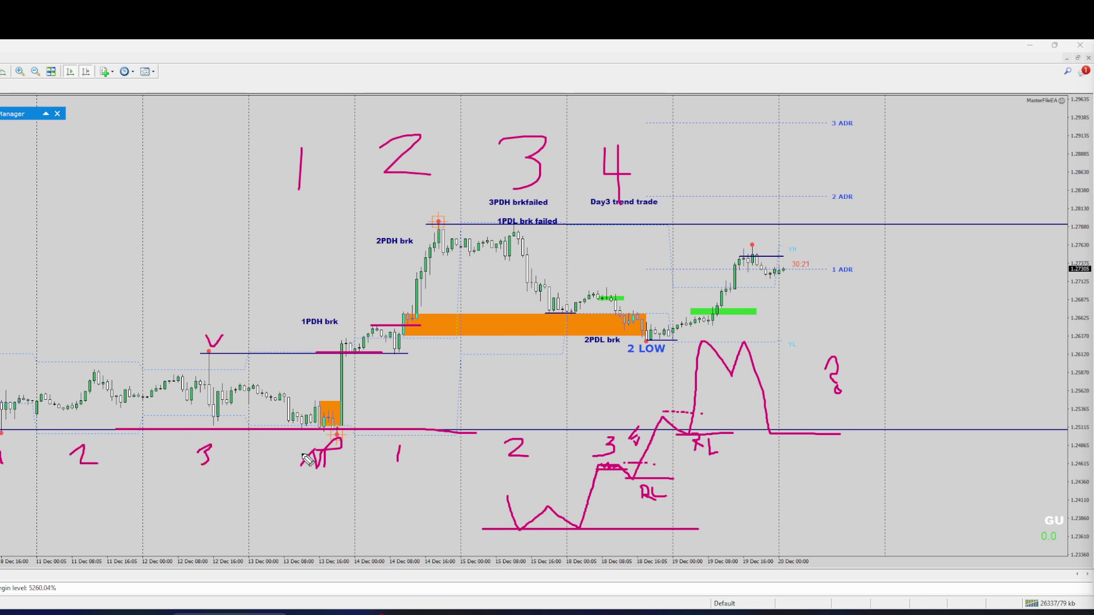
click(276, 454)
mouse_move(275, 456)
mouse_down()
mouse_move(263, 501)
mouse_move(289, 484)
mouse_move(317, 506)
mouse_up()
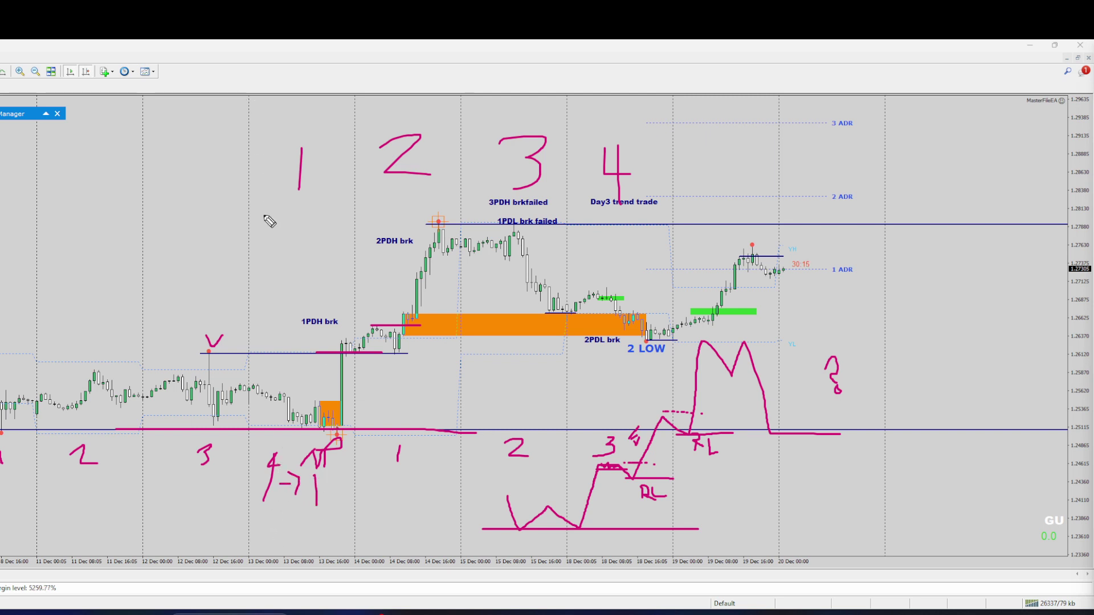
drag(286, 209, 321, 200)
Draw a line above the sketched M, then wipe all magenta pen strokes from the chart
drag(696, 340, 772, 329)
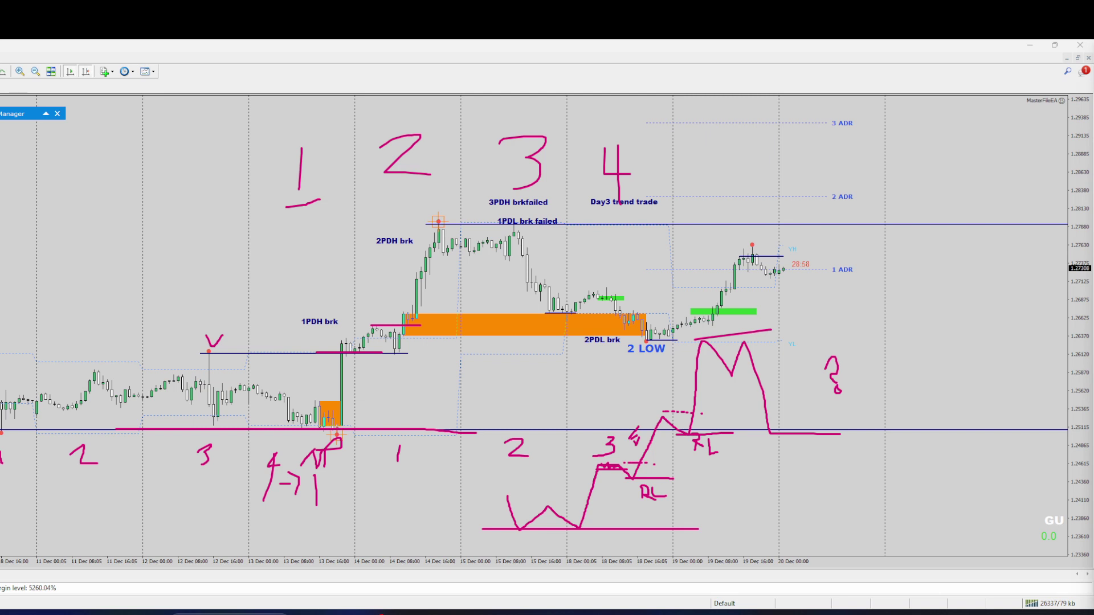
key(e)
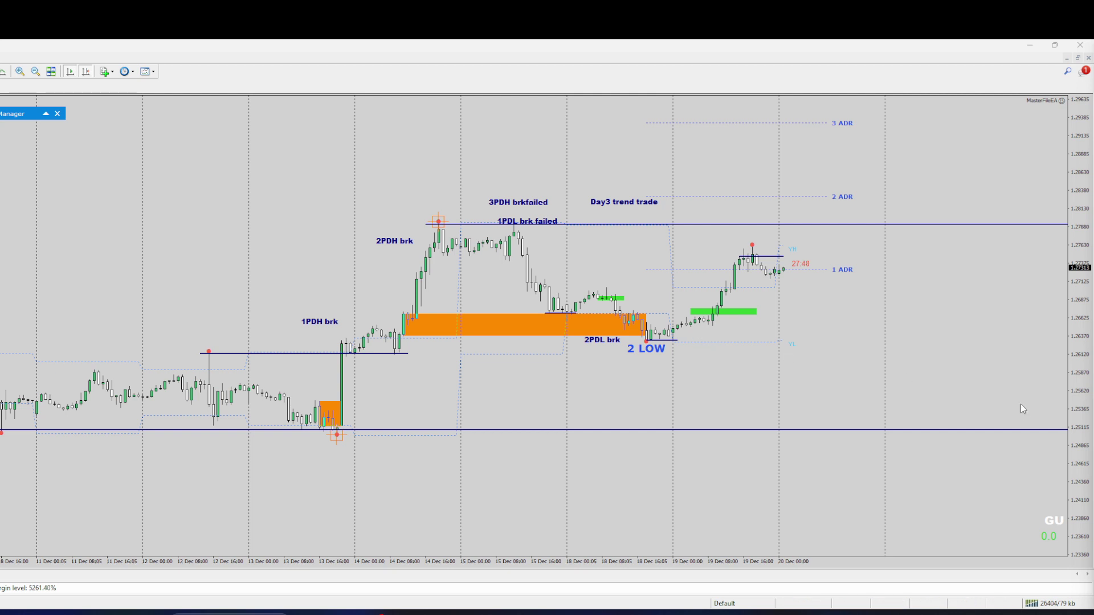
Drag the right-hand price scale downward to stretch the GBPUSD chart vertically
drag(1086, 520, 1069, 370)
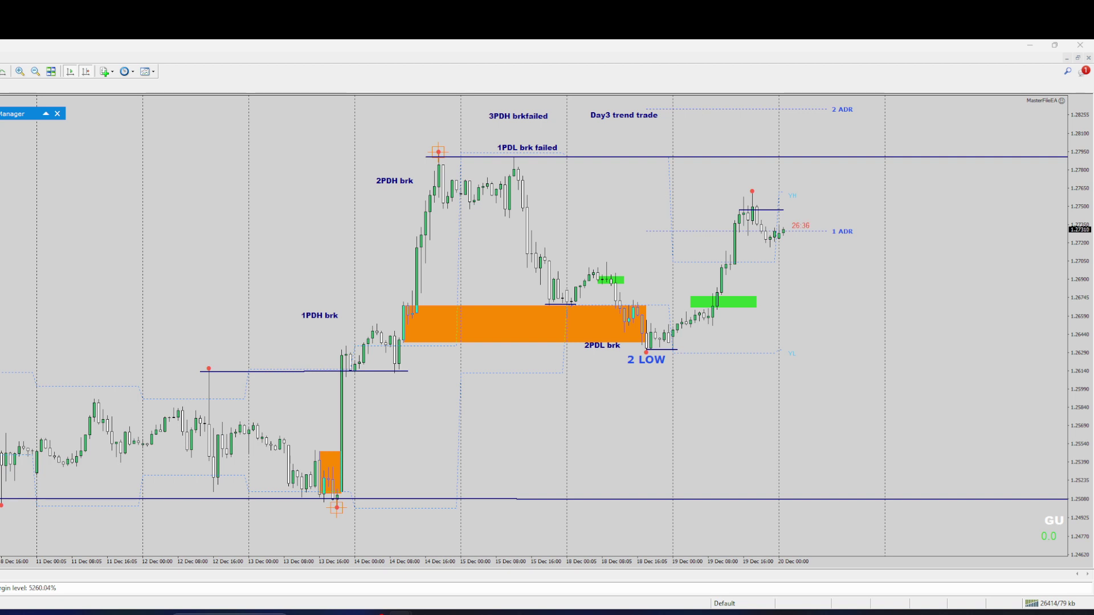
key(alt+Tab)
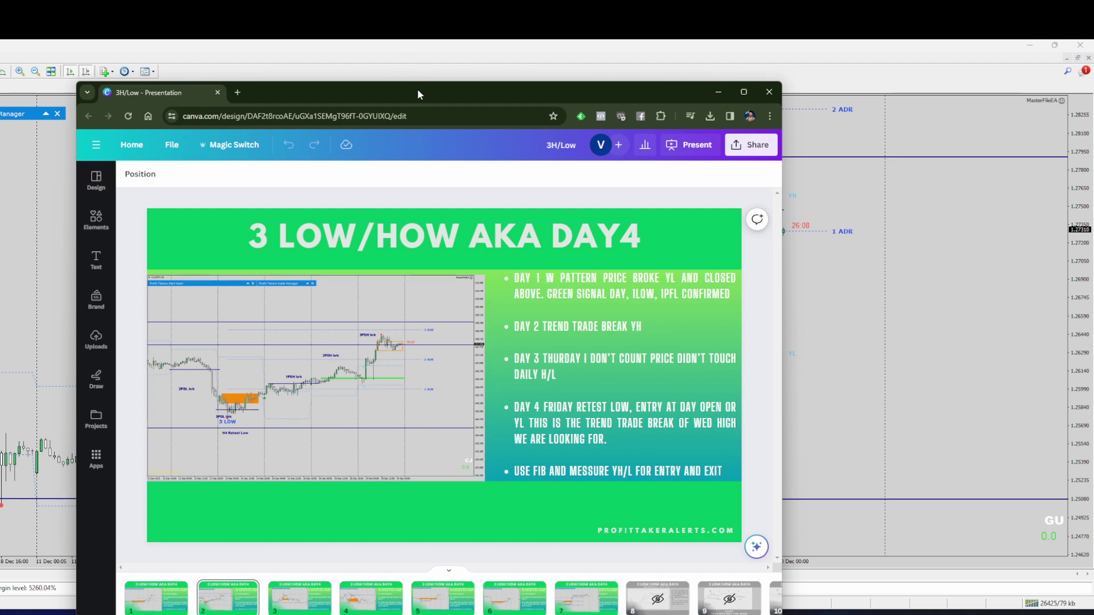
key(super+Down)
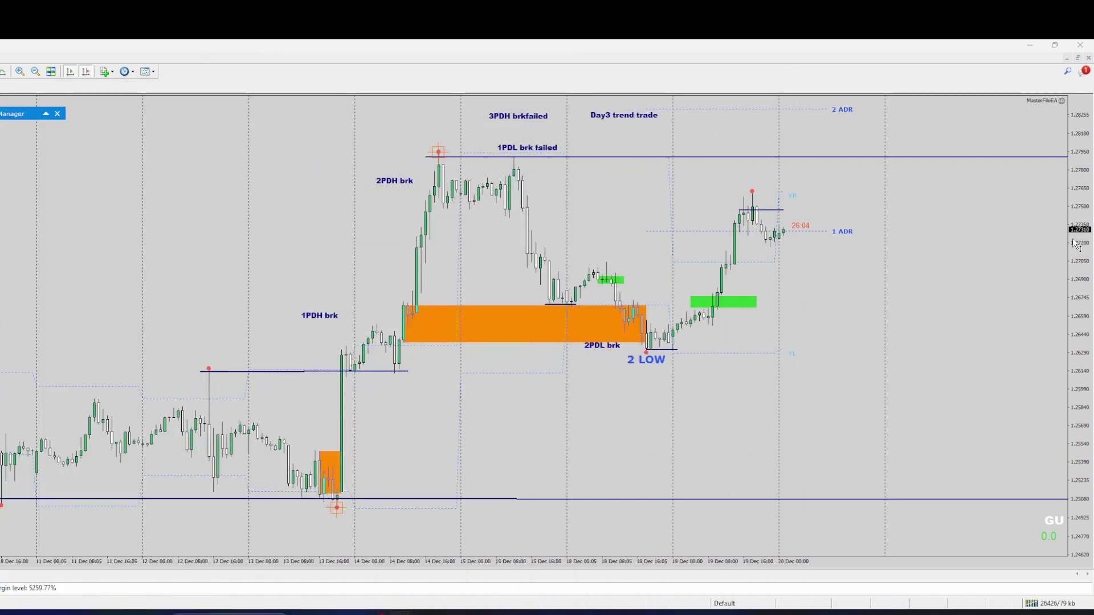
Compress the GBPUSD chart vertically and switch it from H1 to the H4 timeframe
drag(1075, 244, 1079, 333)
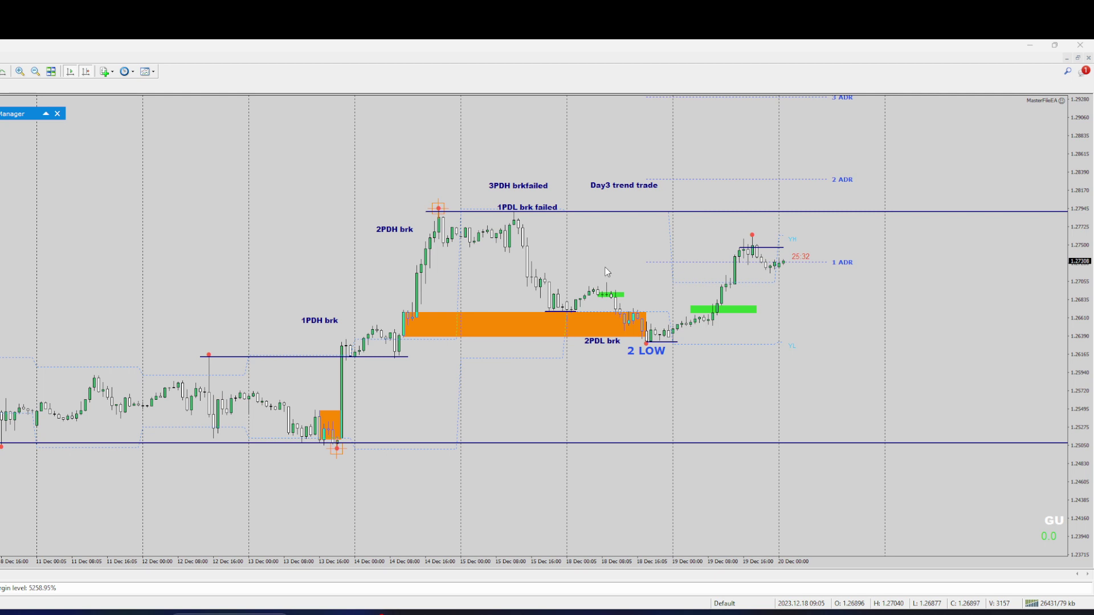
scroll(644, 293, up, 1)
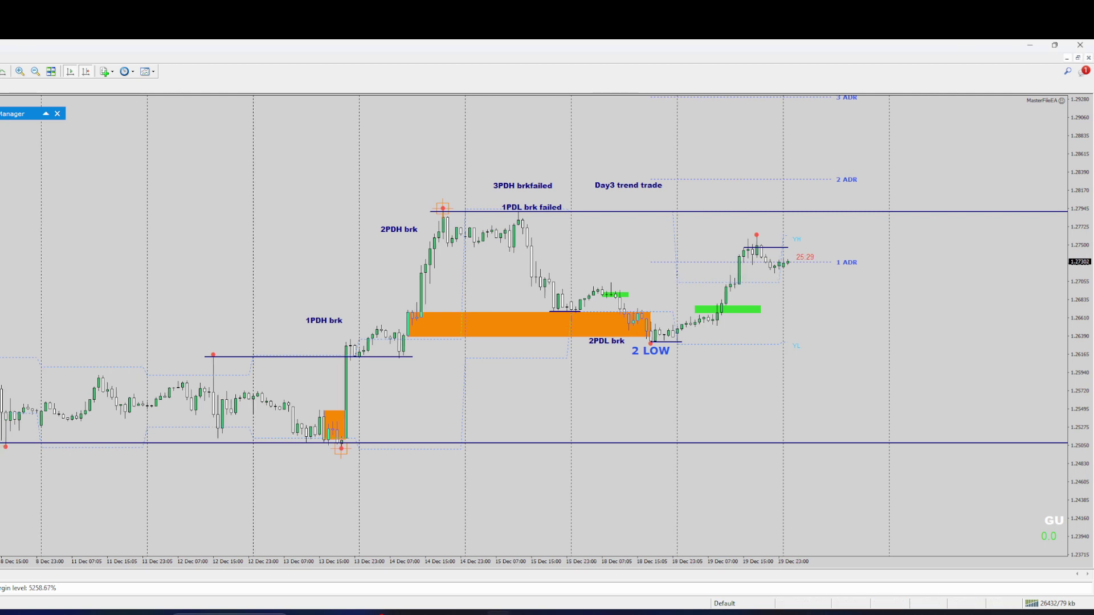
key(Up)
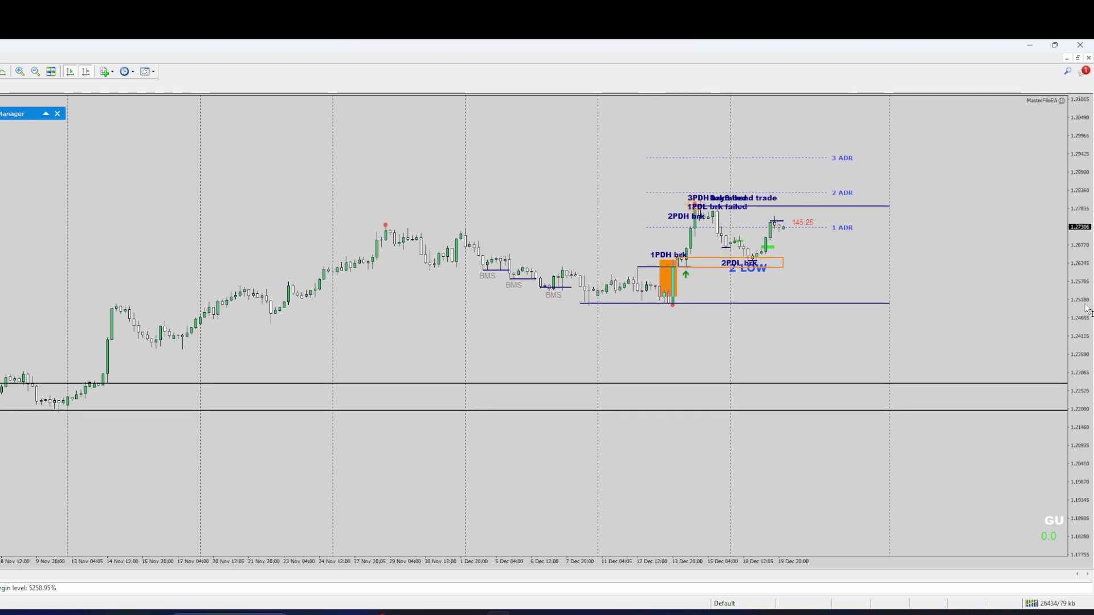
Zoom in and stretch the H4 chart, then draw a Fibonacci retracement down from the failed-break high
click(20, 71)
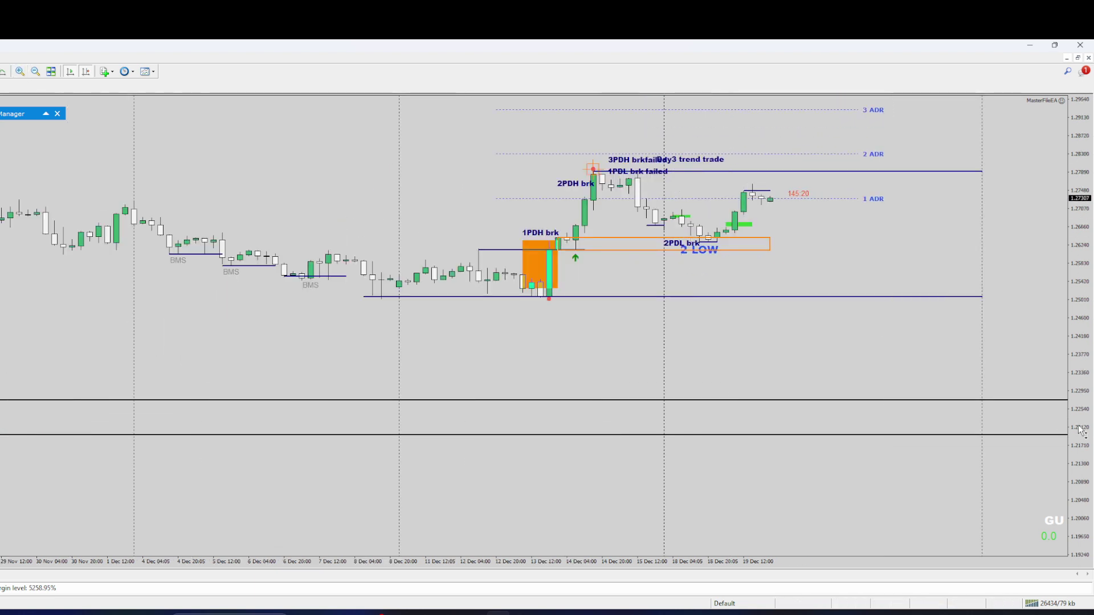
drag(1072, 429, 994, 118)
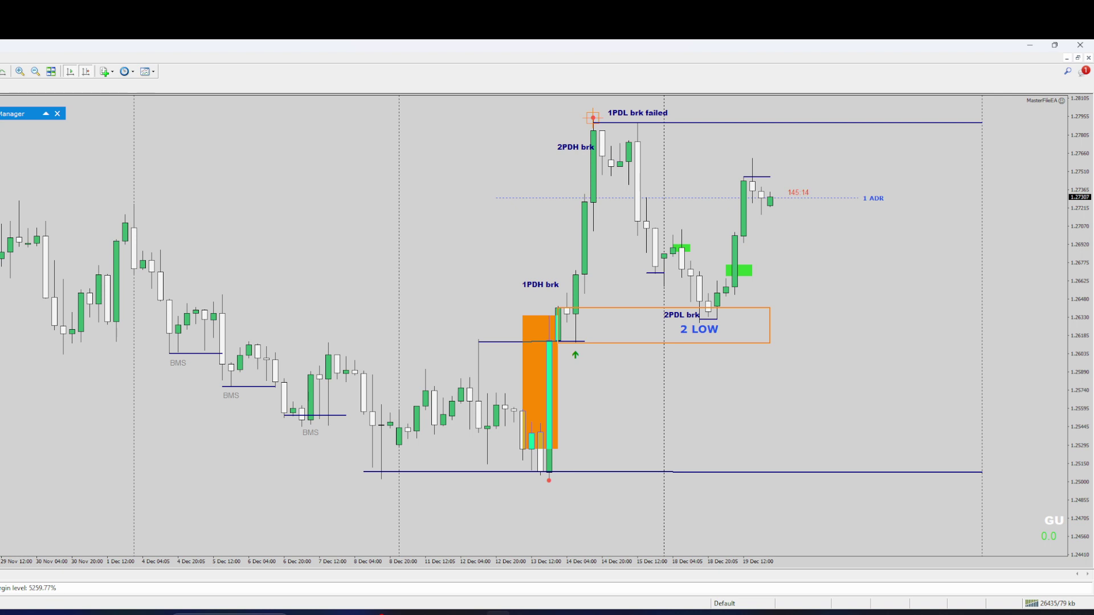
drag(639, 122, 654, 323)
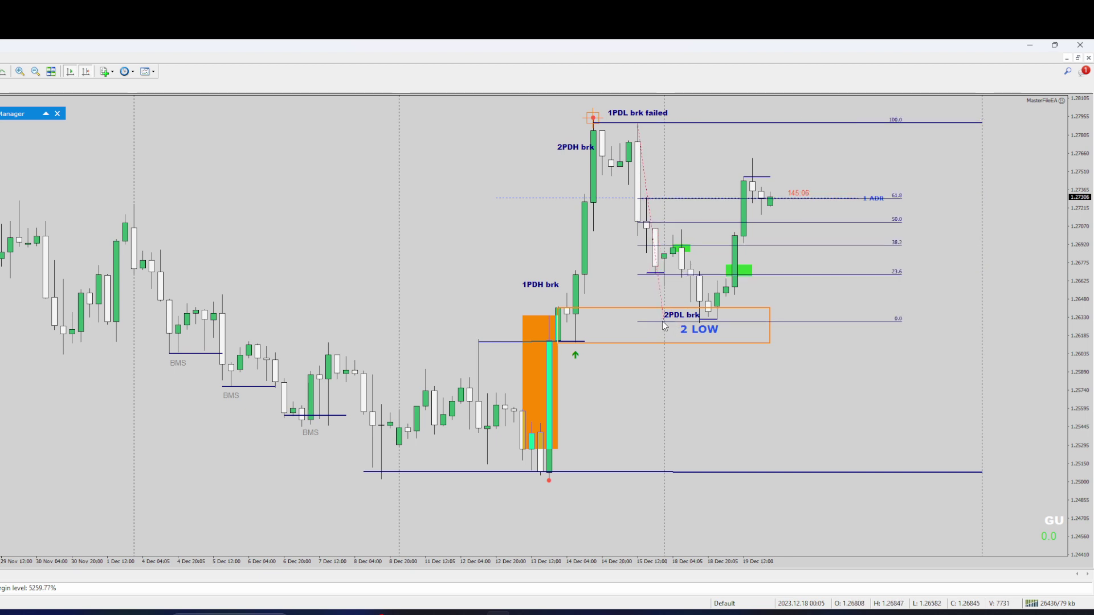
Reposition the Fibonacci 100 level, then show H1 bars zoomed out from 11 Dec onward
scroll(650, 134, up, 1)
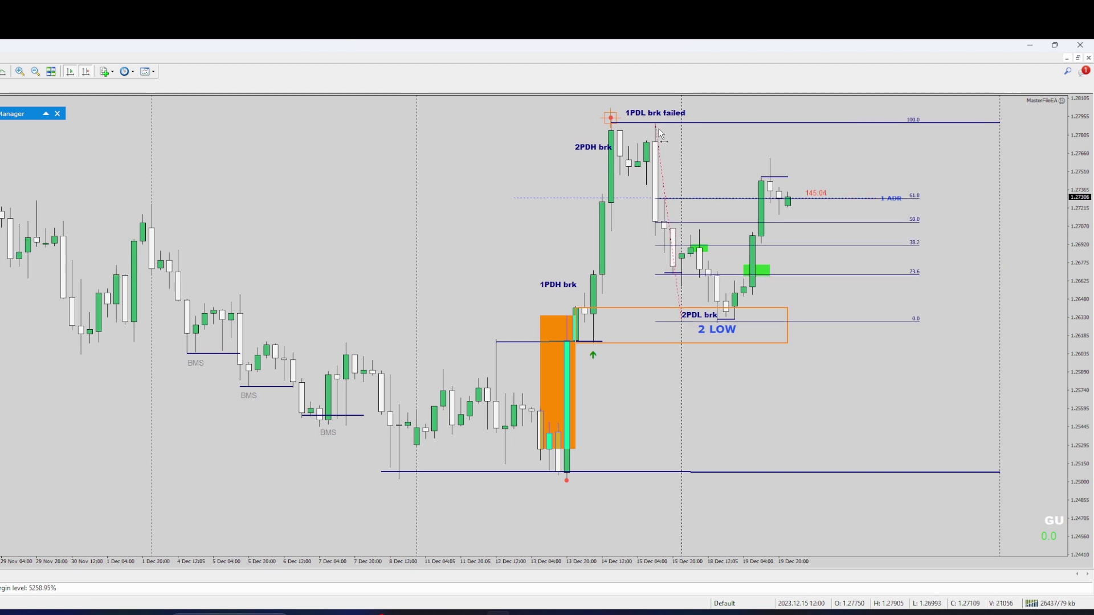
drag(660, 132, 682, 229)
scroll(692, 234, down, 1)
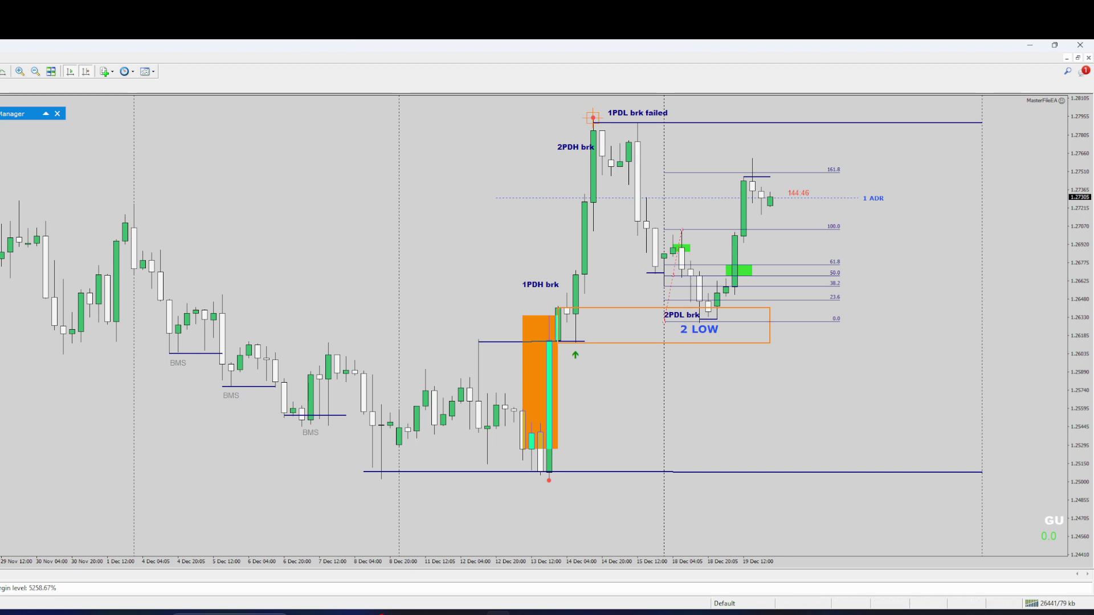
key(2)
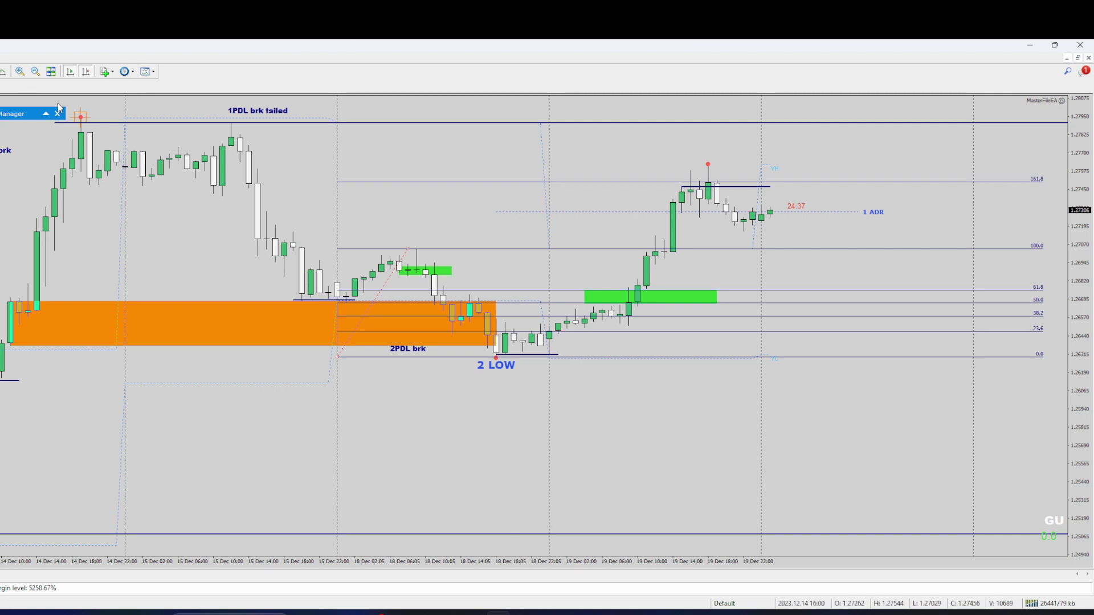
click(36, 71)
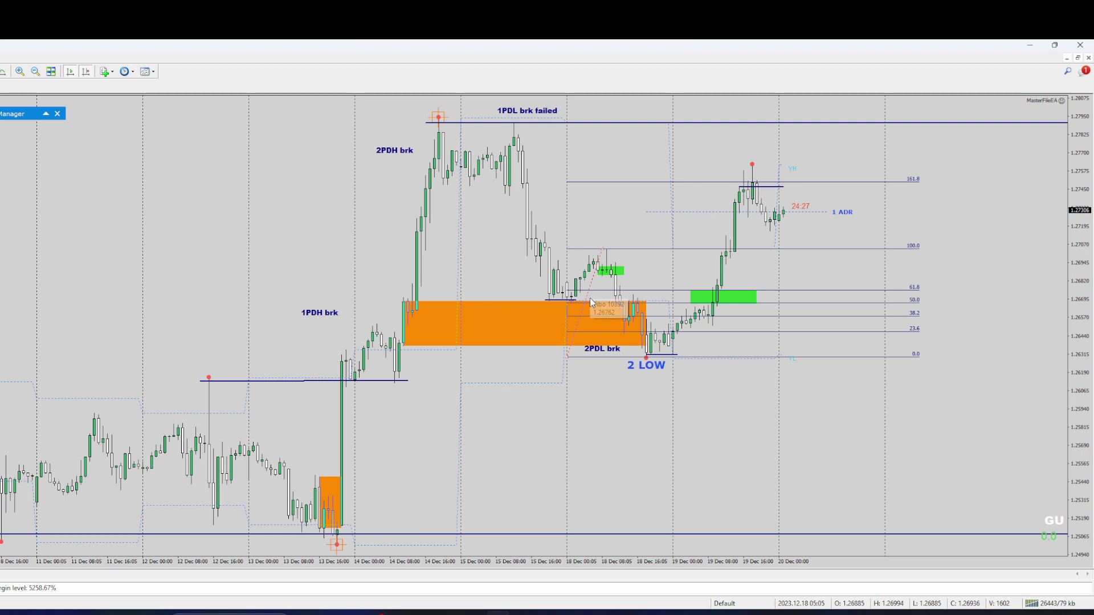
Delete the Fibonacci retracement and switch the chart to H4 bars by typing H4
mouse_move(586, 298)
drag(586, 298, 665, 402)
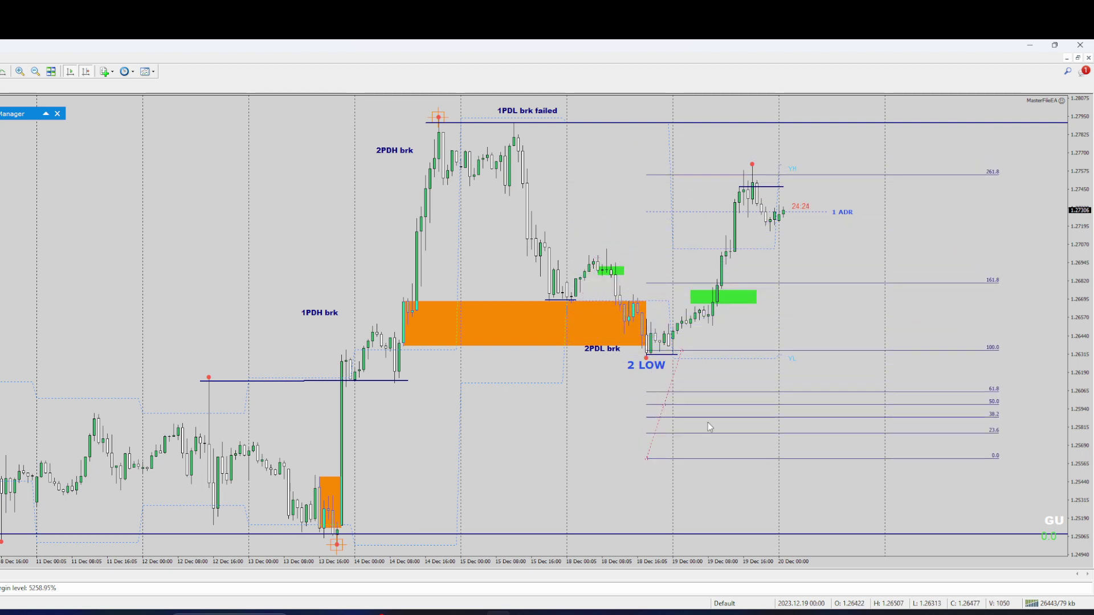
key(Delete)
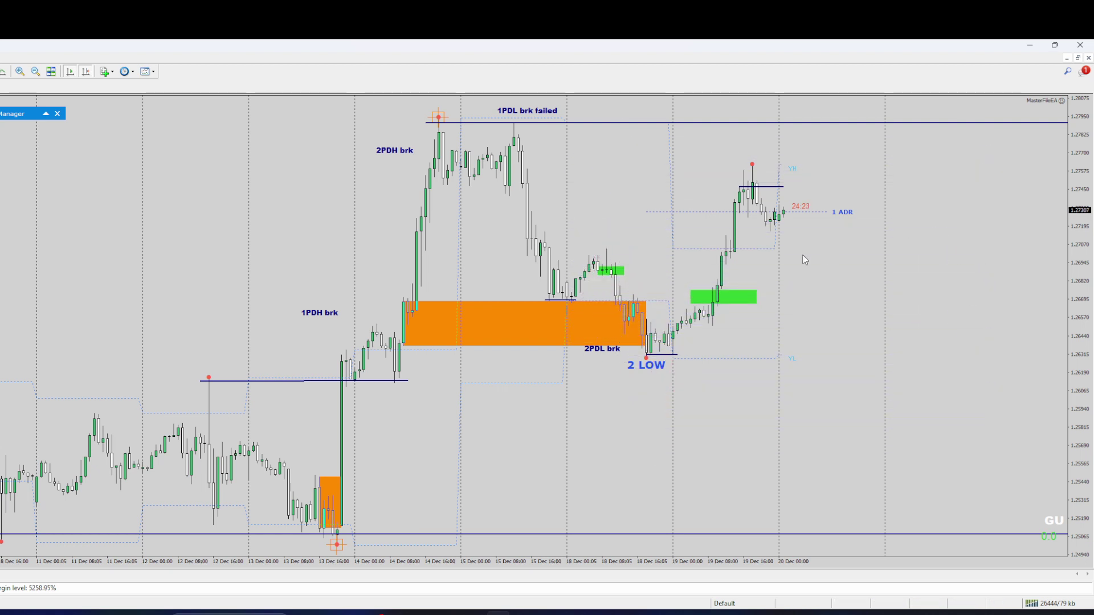
text(H4)
key(Return)
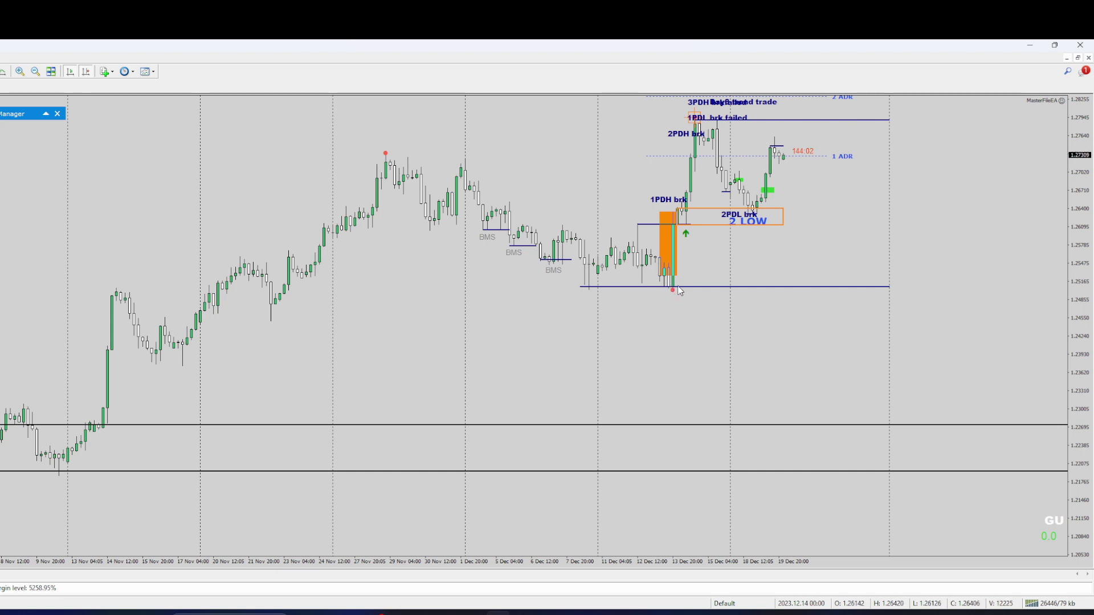
Return the chart to H1 bars covering roughly 8 to 20 December
mouse_move(685, 287)
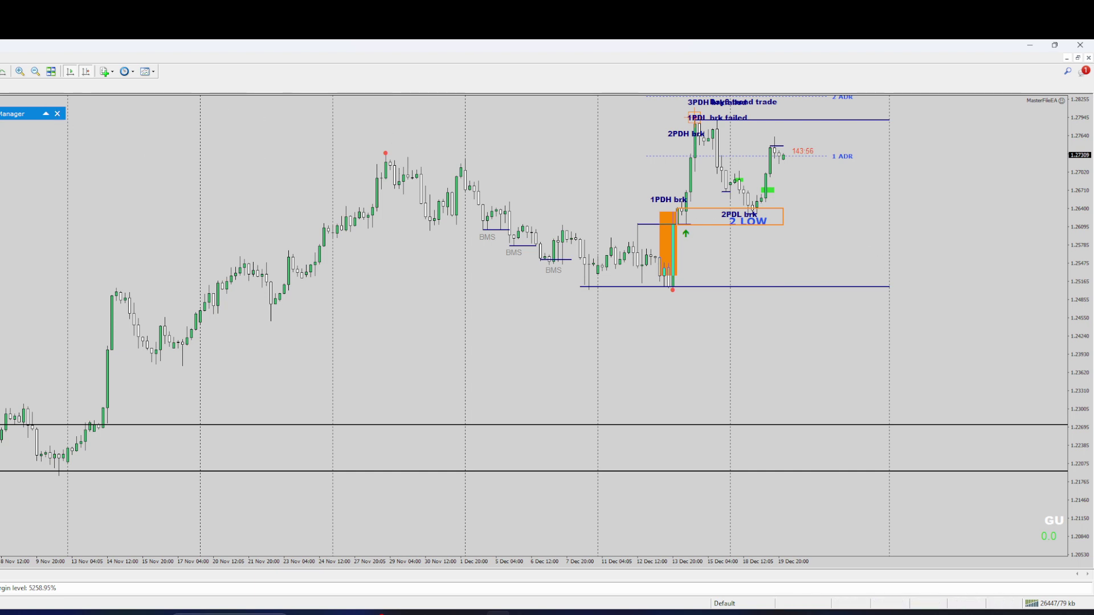
click(2, 71)
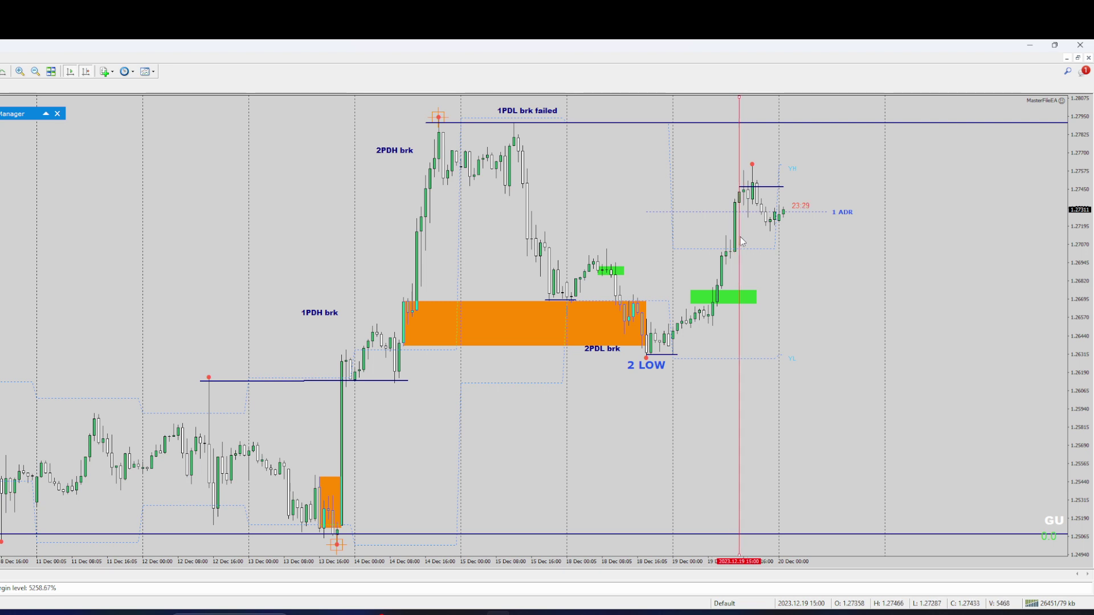
Zoom in and measure the pullback from the 19 Dec high to the later low in bars and points
click(20, 71)
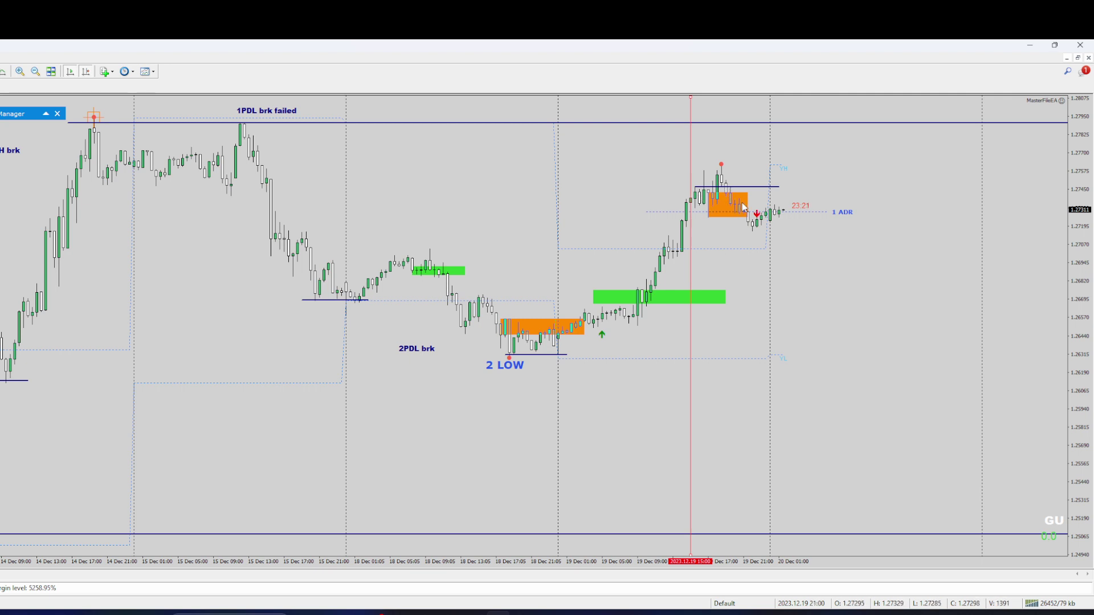
mouse_move(757, 233)
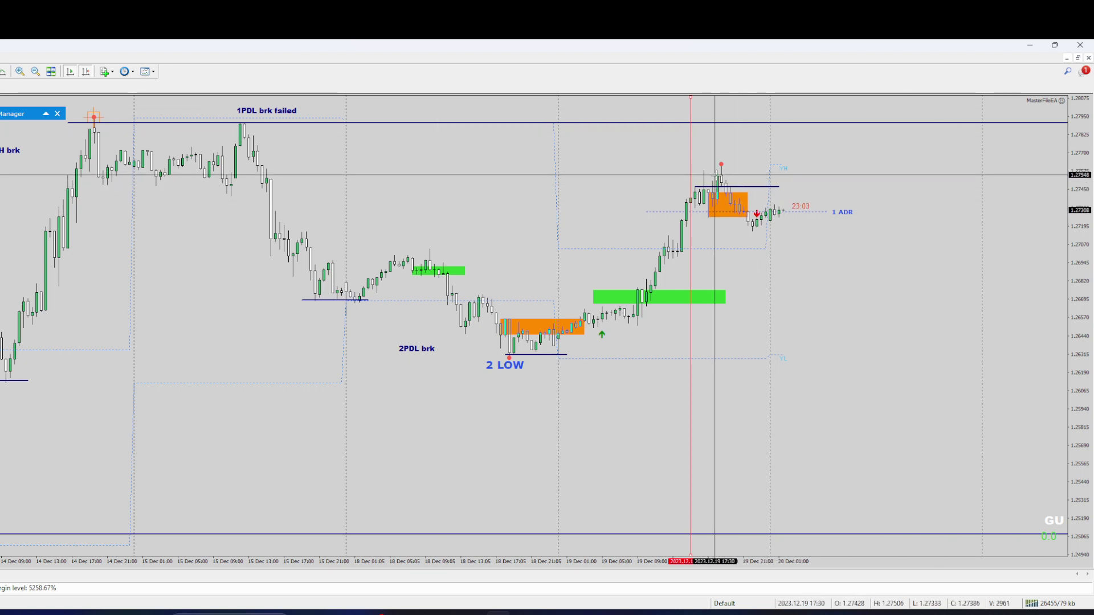
drag(721, 177, 749, 222)
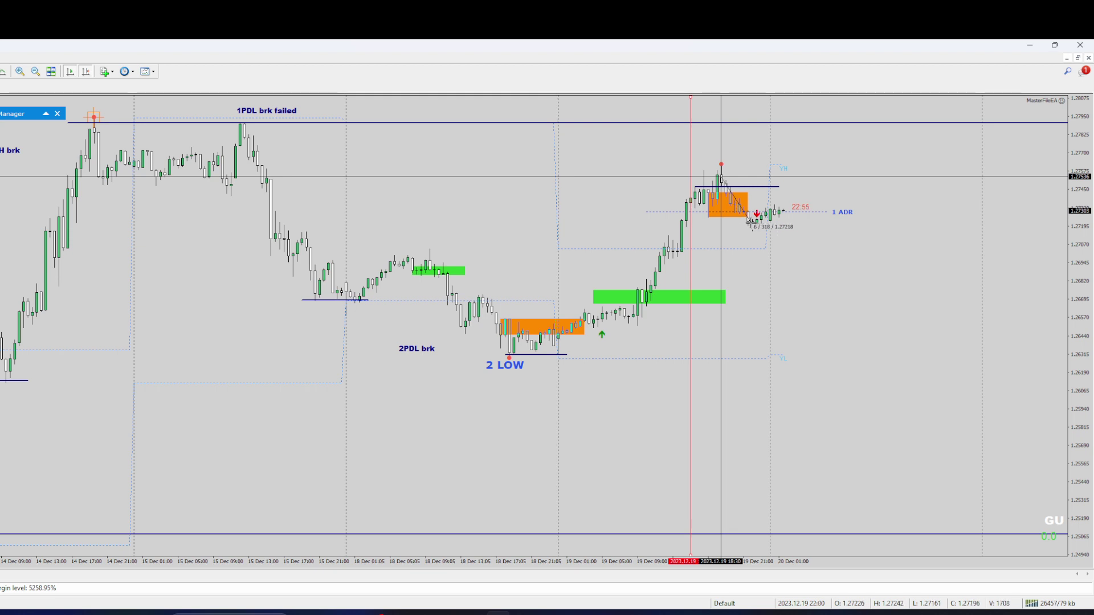
drag(749, 223, 758, 226)
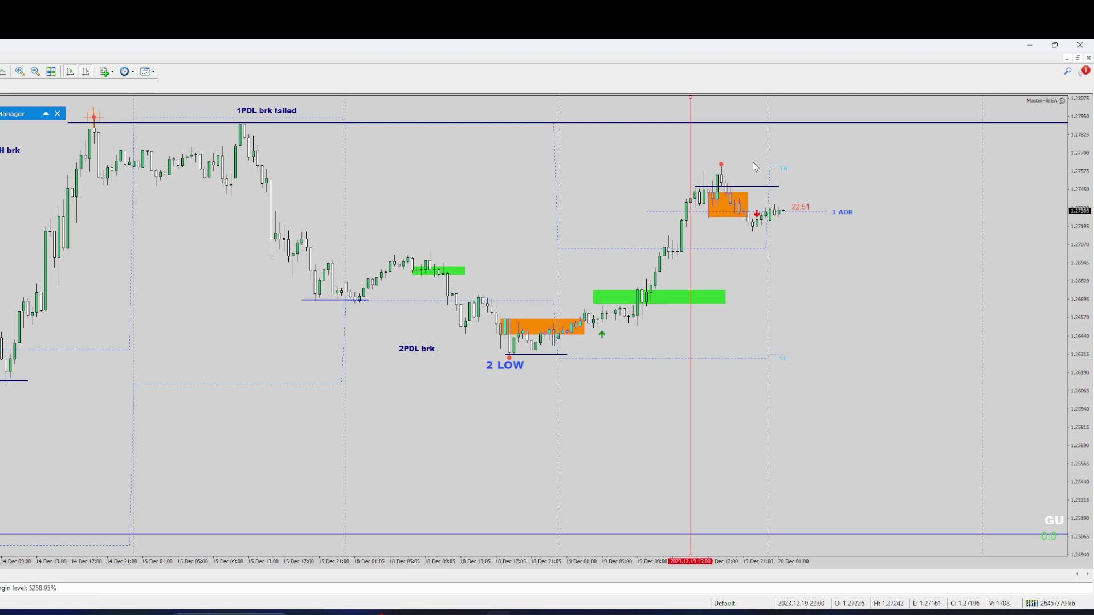
Move the Profit Takers Alert Dash over the chart, showing GBPUSD at 2 LOW, UP, ADR 101
scroll(730, 143, up, 1)
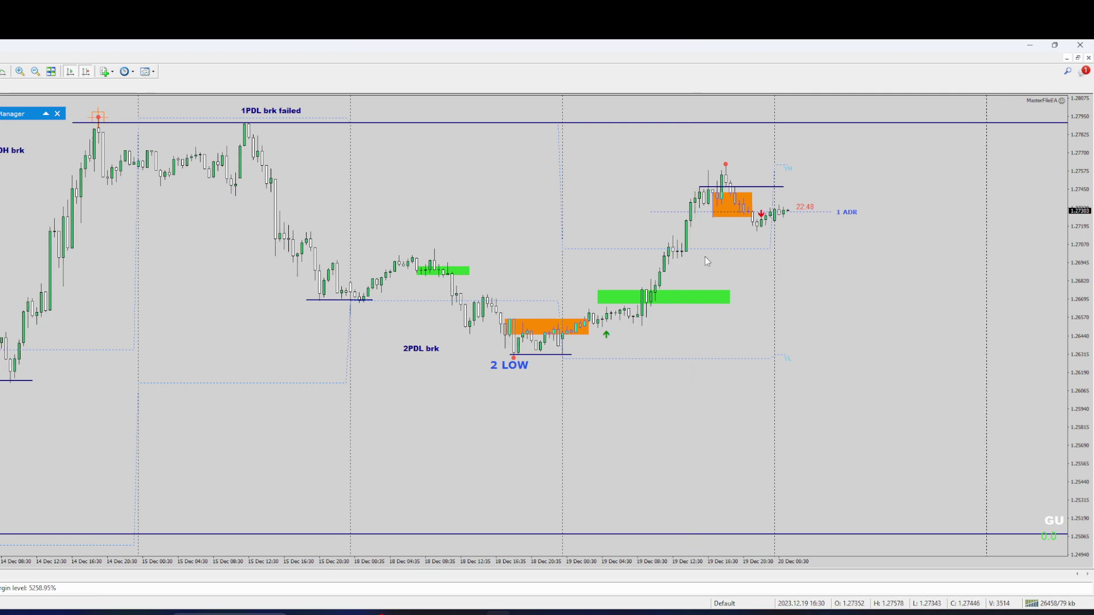
scroll(705, 258, down, 1)
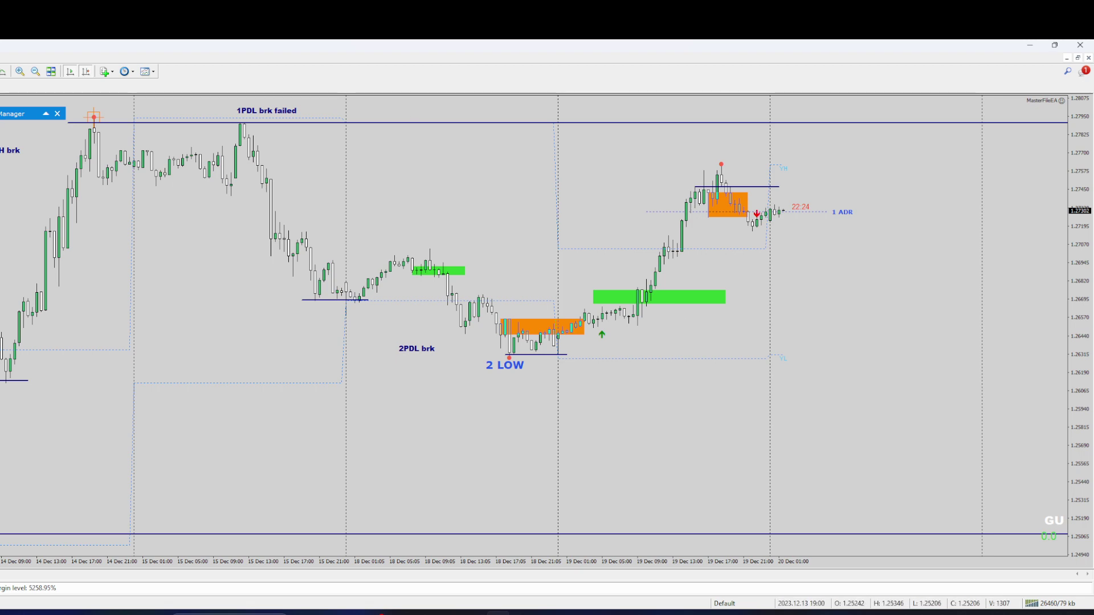
drag(313, 209, 522, 137)
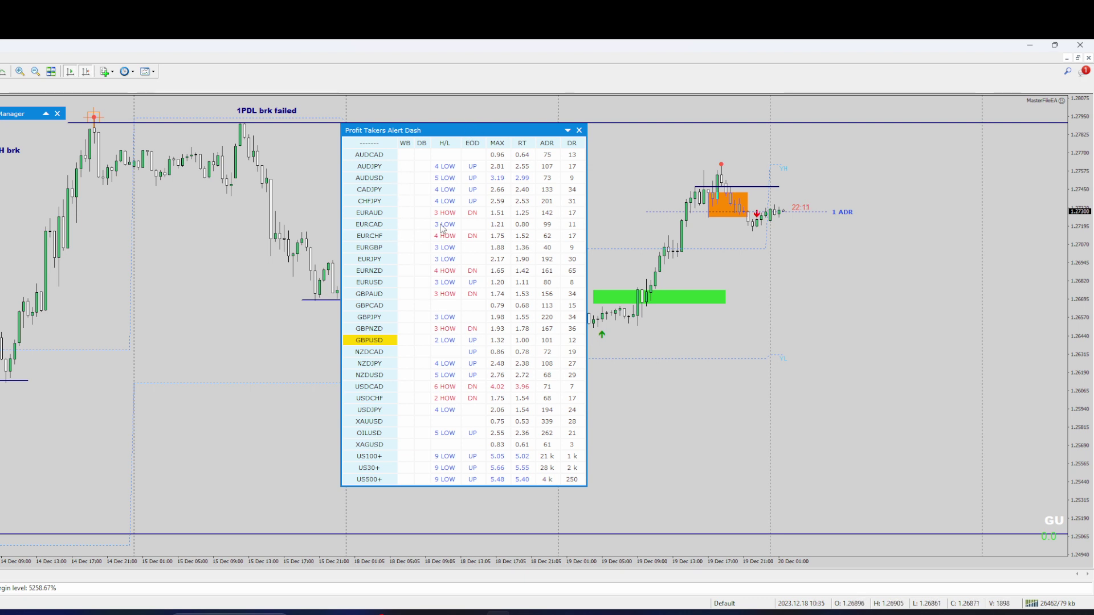
Push the alert dashboard off to the left edge, uncovering the Day3 trend trade labels
drag(439, 130, 0, 140)
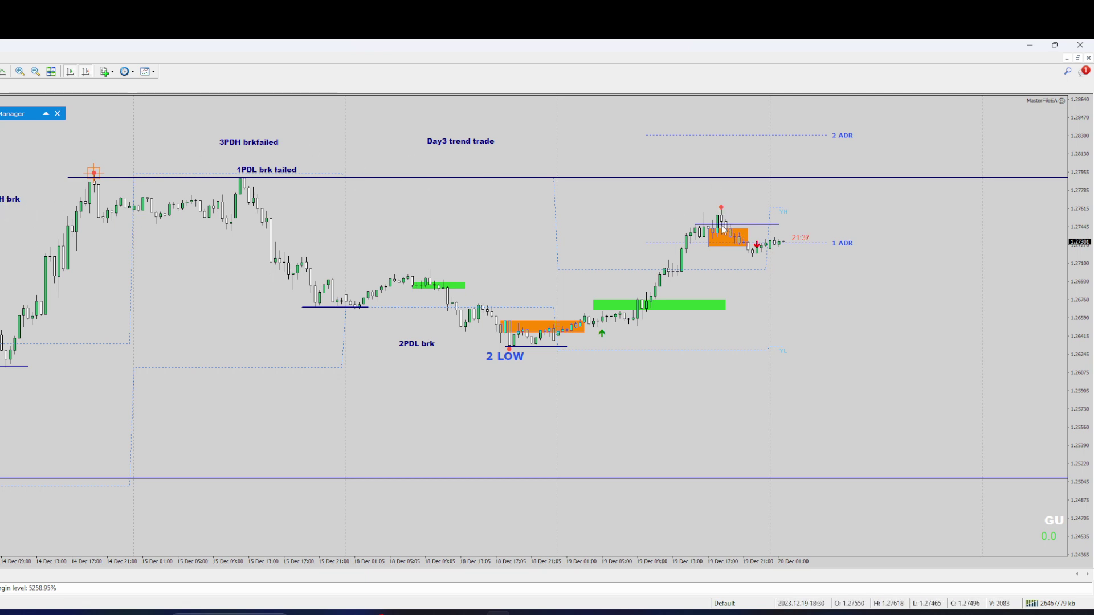
Delete the old horizontal line at the 19 Dec high
double_click(738, 225)
scroll(986, 245, left, 2)
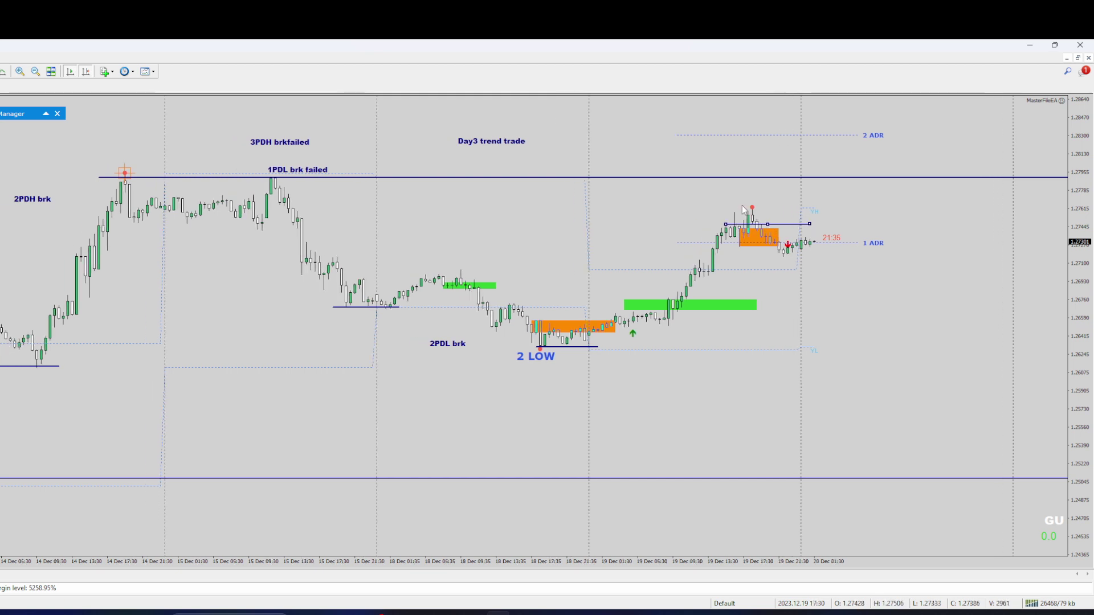
key(Delete)
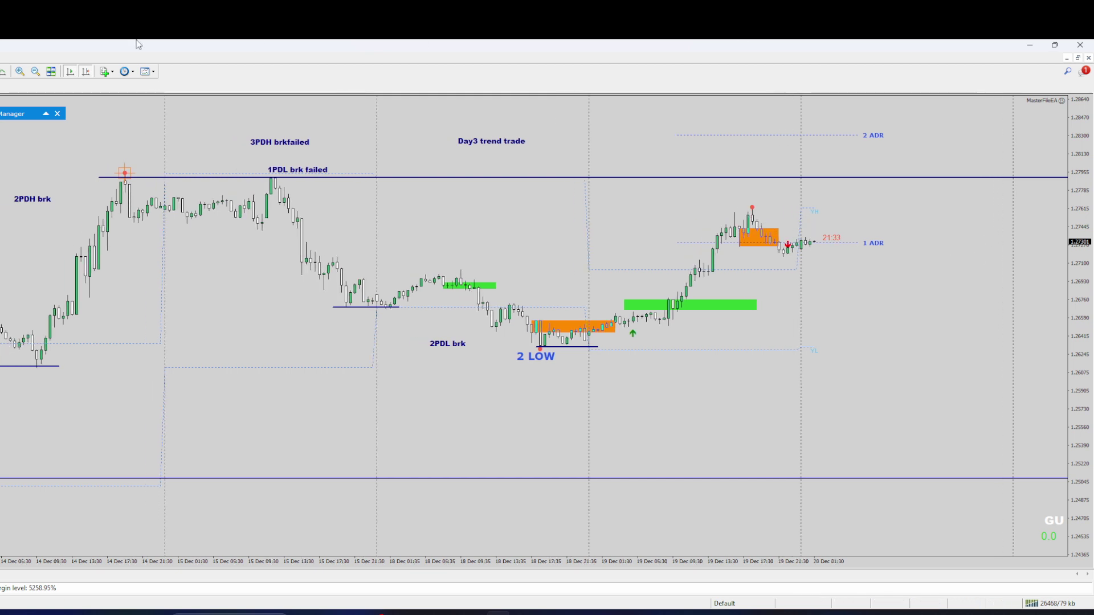
scroll(148, 102, right, 2)
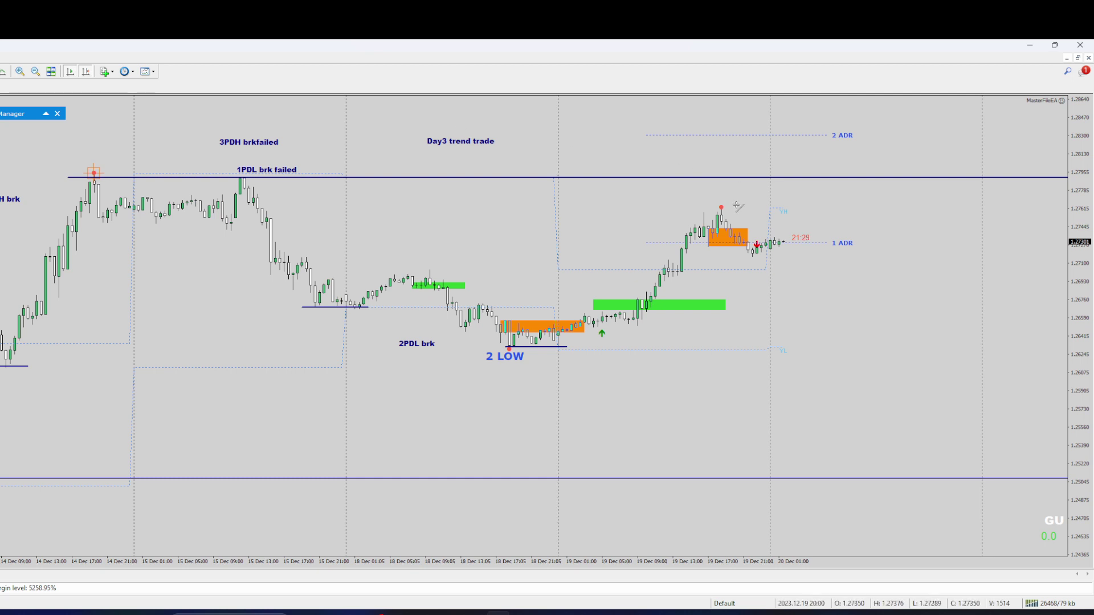
Draw horizontal lines from the 19 Dec peak and from the 18 Dec high above the green zone
mouse_move(721, 209)
mouse_down()
mouse_move(866, 209)
mouse_move(845, 214)
mouse_up()
mouse_move(429, 272)
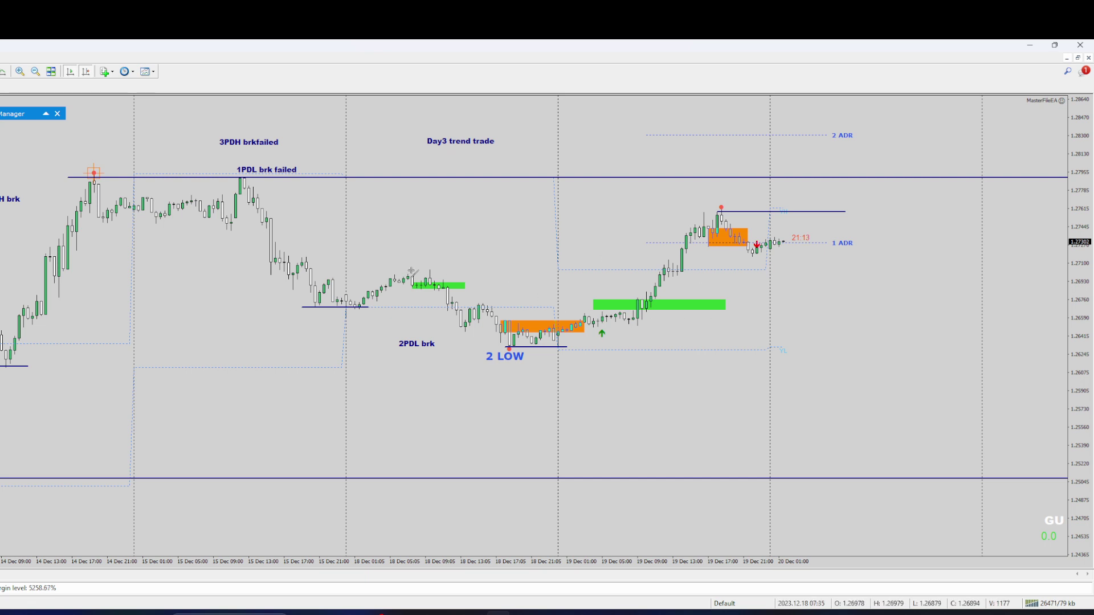
drag(413, 273, 706, 271)
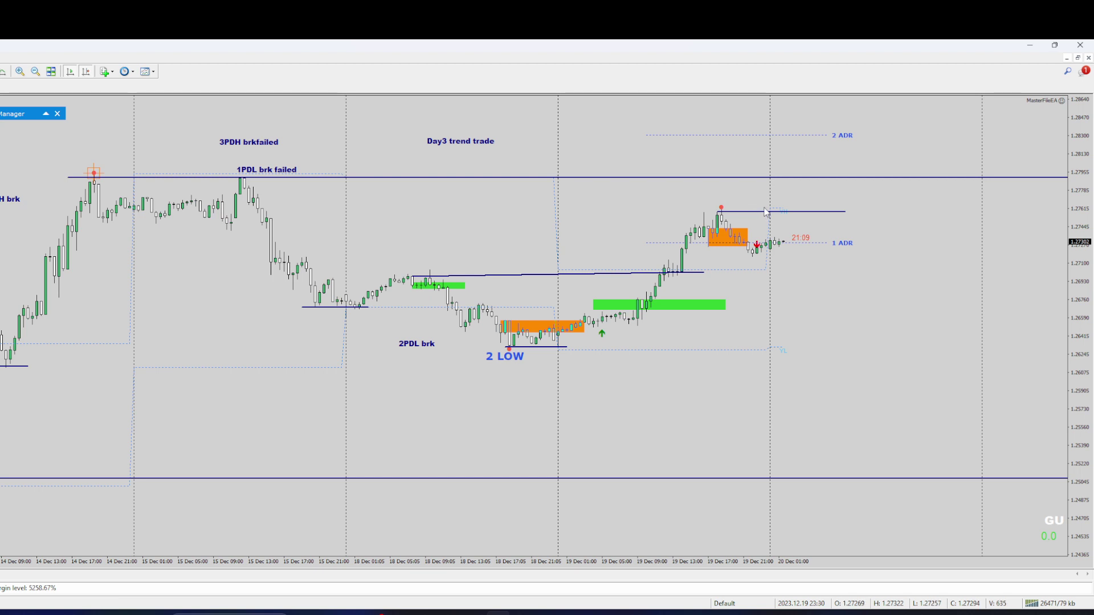